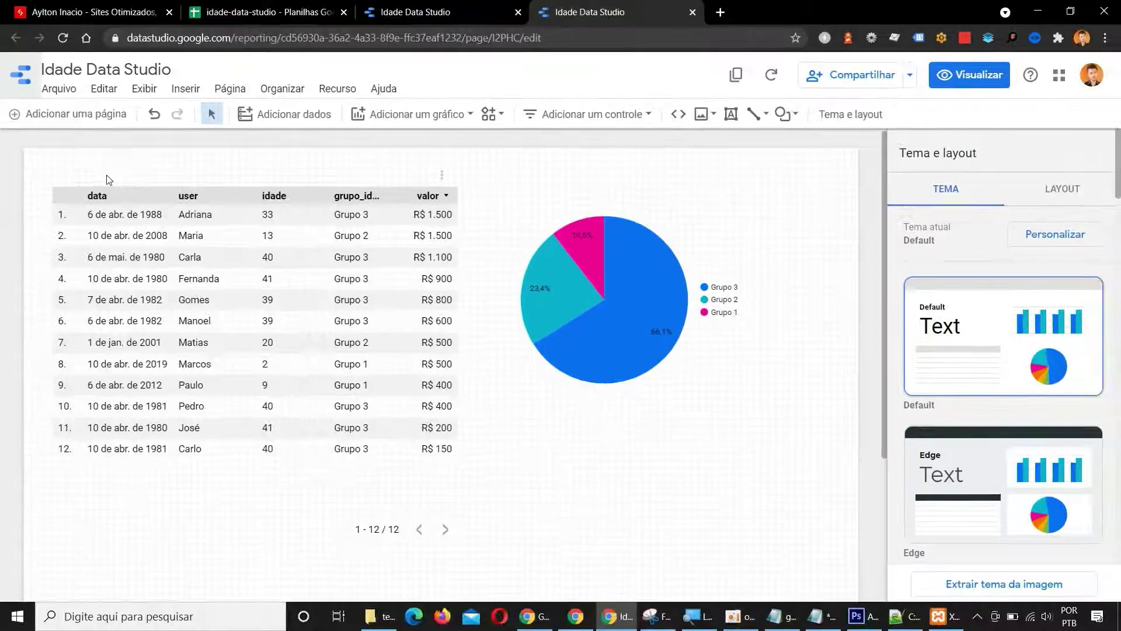
Examine the data, user and valor column headers in the idade-data-studio spreadsheet
{"action": "left_click", "coordinate": [256, 7]}
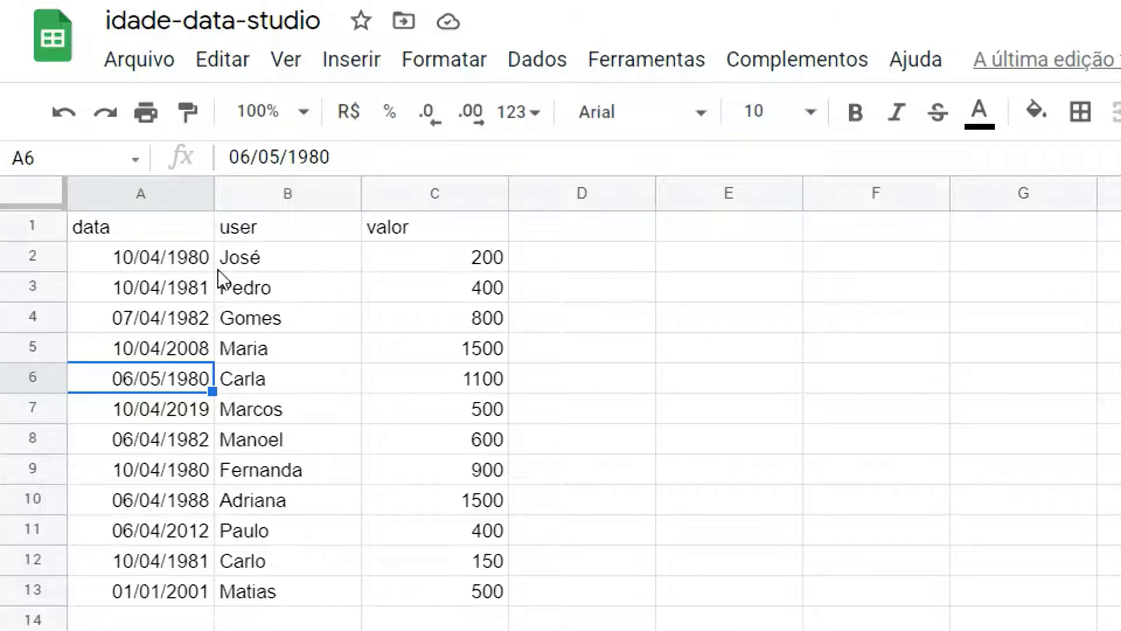
{"action": "left_click", "coordinate": [173, 236]}
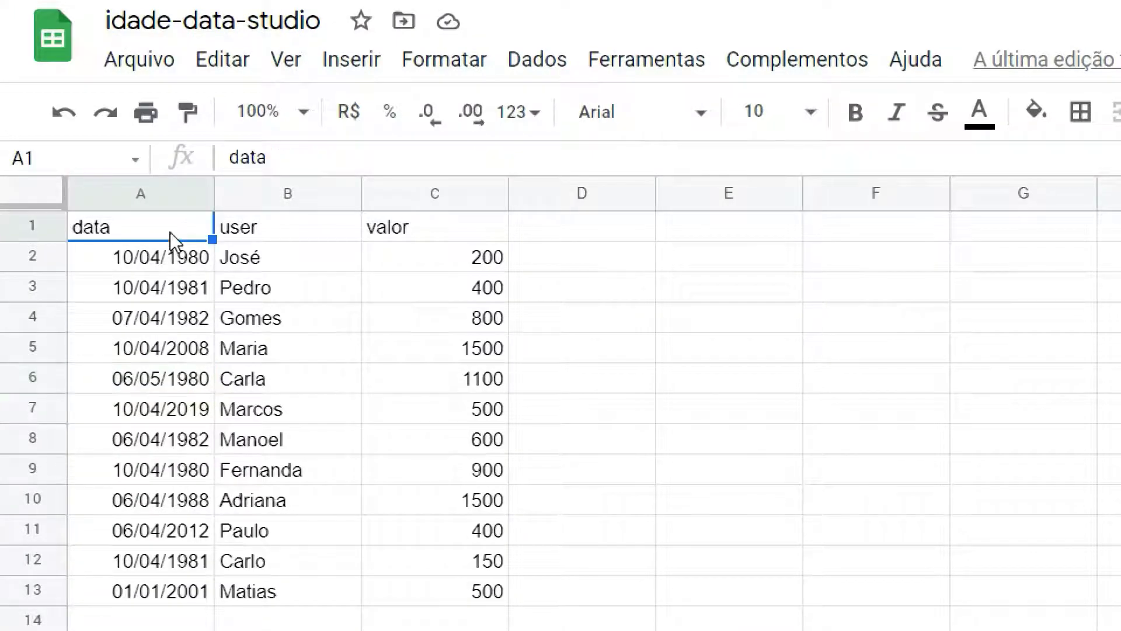
{"action": "left_click", "coordinate": [307, 226]}
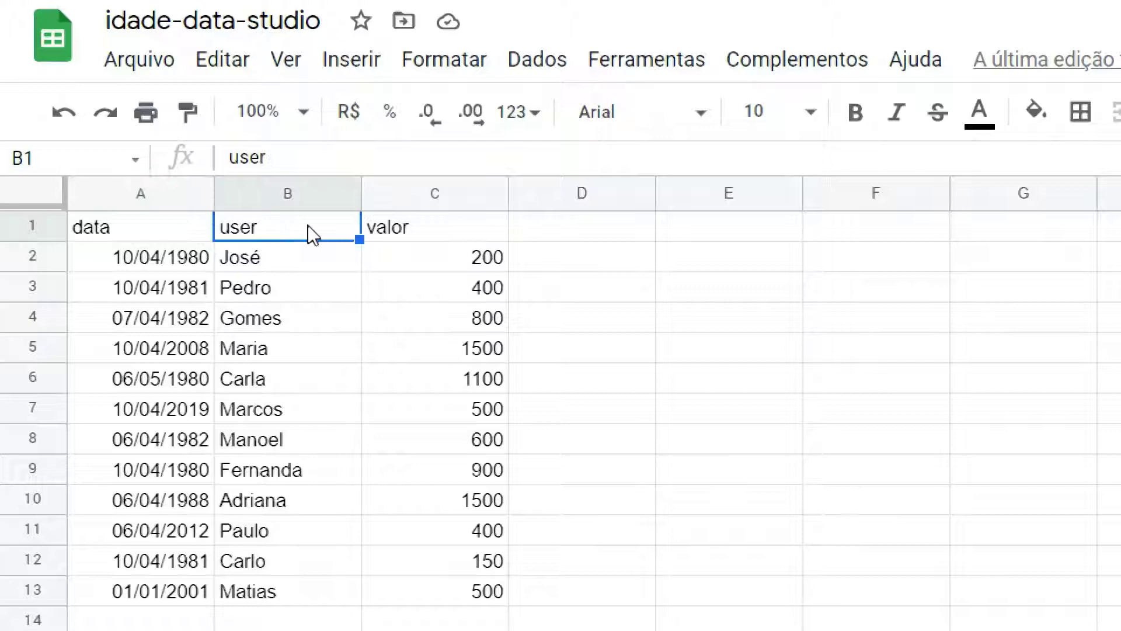
{"action": "left_click", "coordinate": [412, 228]}
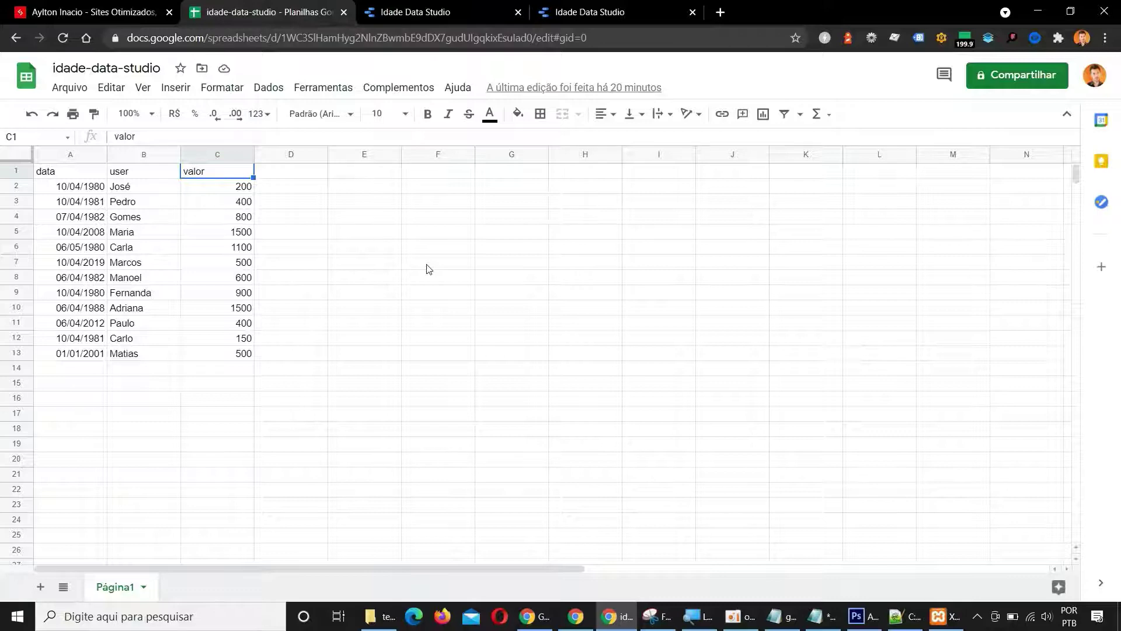
Open the Data Studio home page in a new tab and start a new data source with the Planilhas Google connector
{"action": "key", "text": "ctrl+4"}
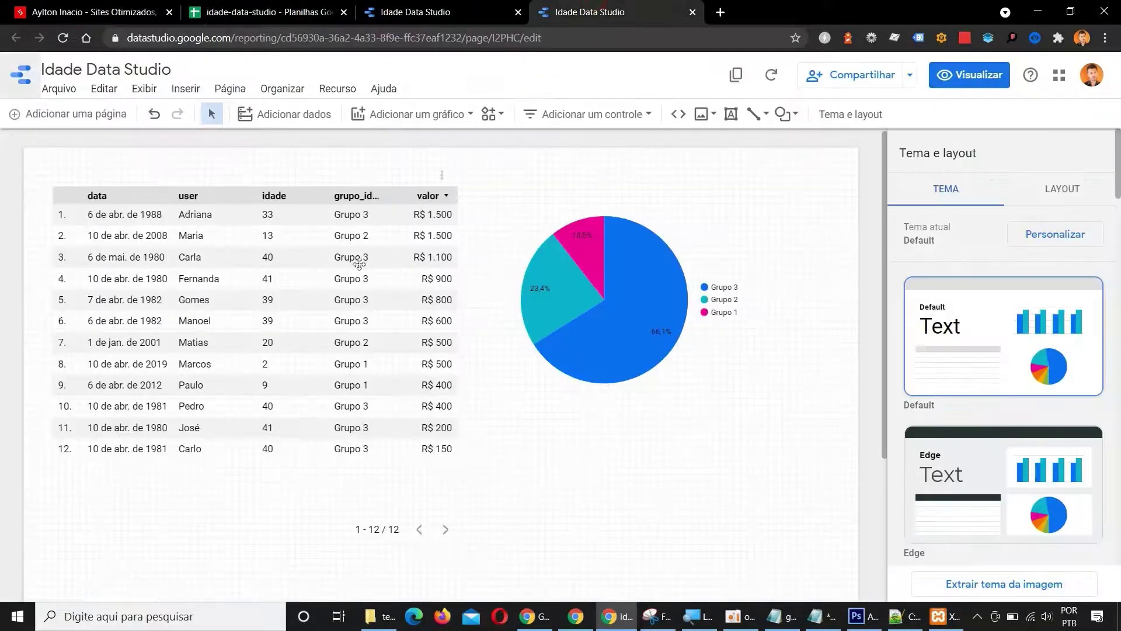
{"action": "middle_click", "coordinate": [21, 76]}
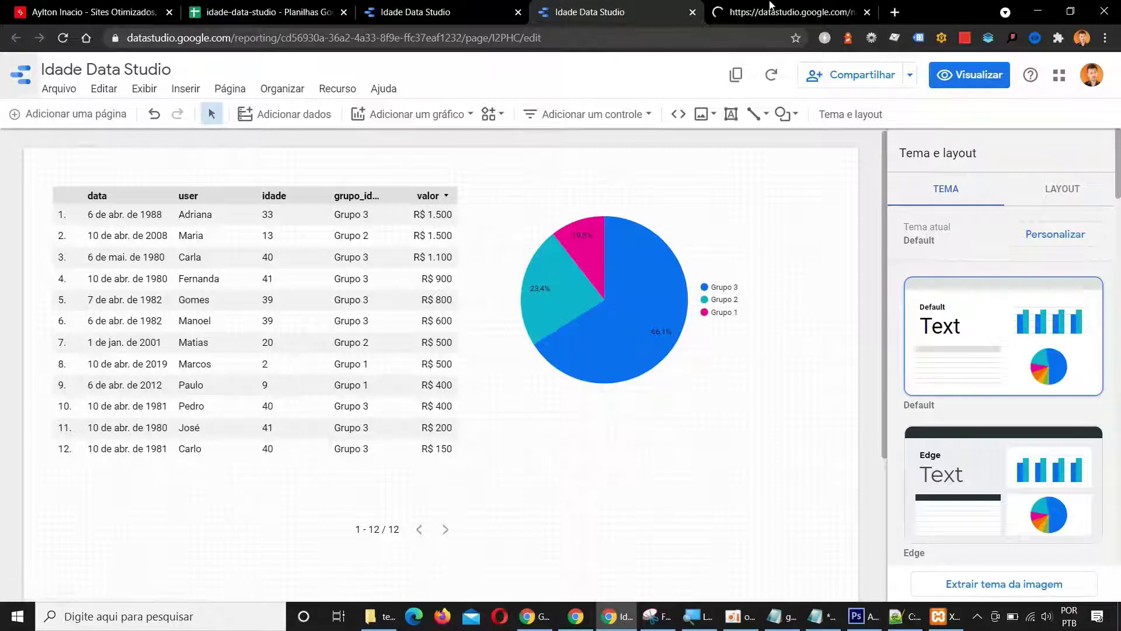
{"action": "left_click", "coordinate": [779, 4]}
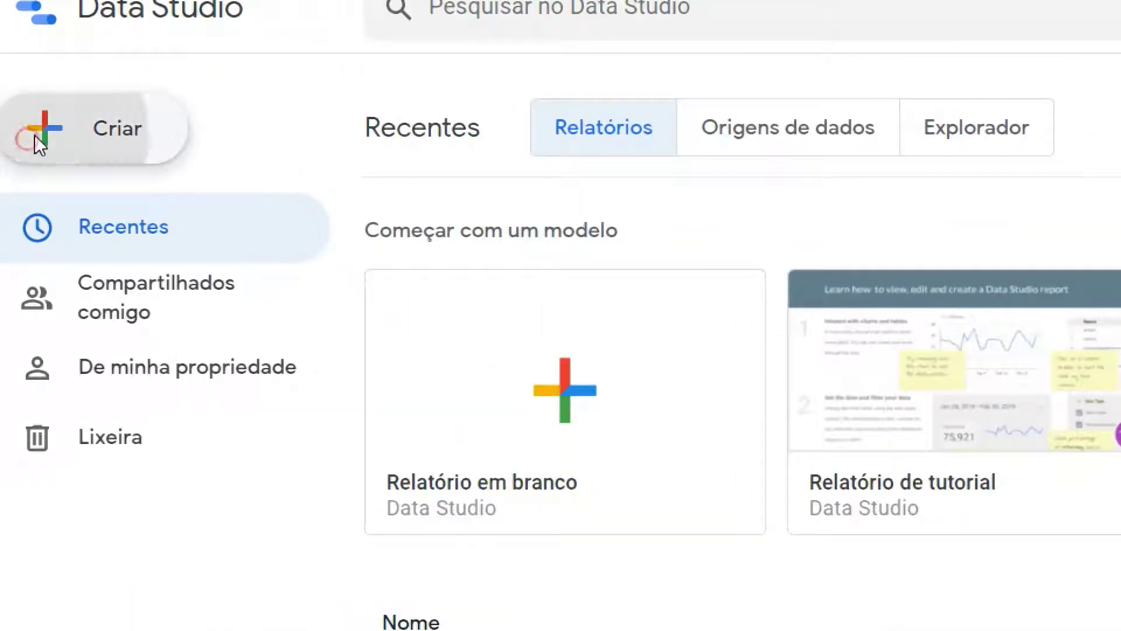
{"action": "left_click", "coordinate": [31, 139]}
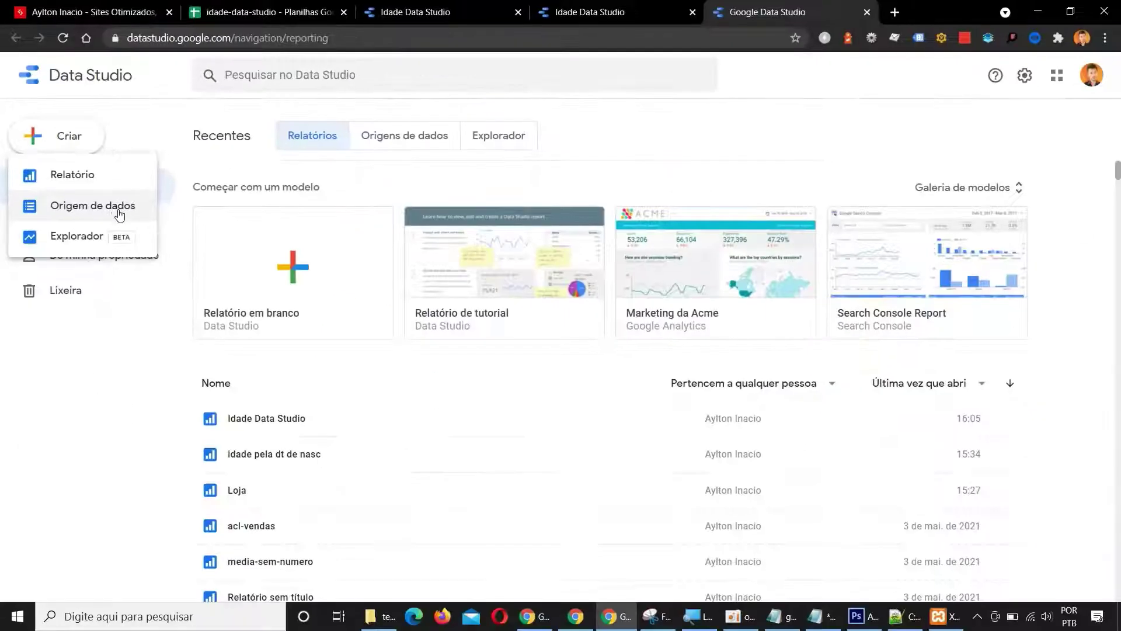
{"action": "left_click", "coordinate": [211, 279]}
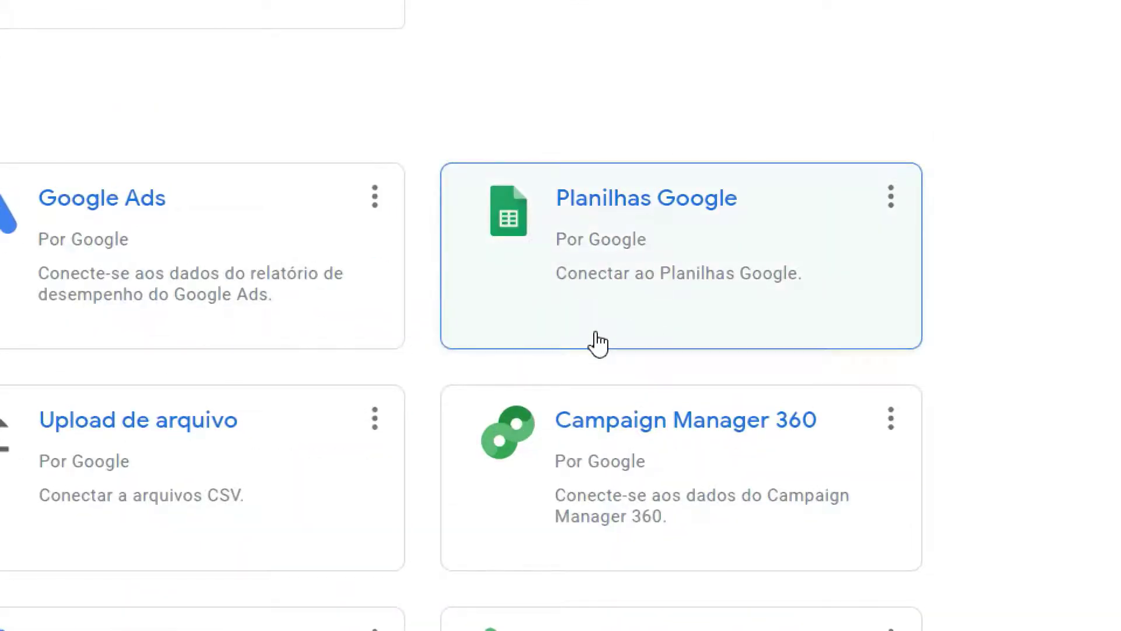
{"action": "left_click", "coordinate": [588, 331]}
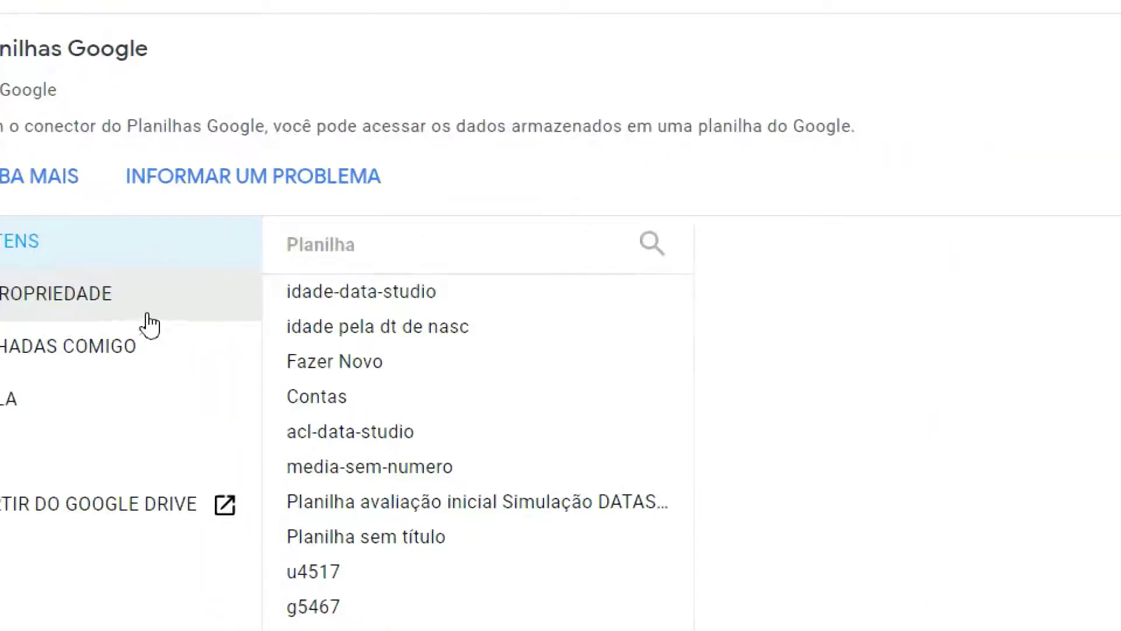
Connect the data source to Página1 of the idade-data-studio spreadsheet, using the first row as header
{"action": "left_click", "coordinate": [391, 302]}
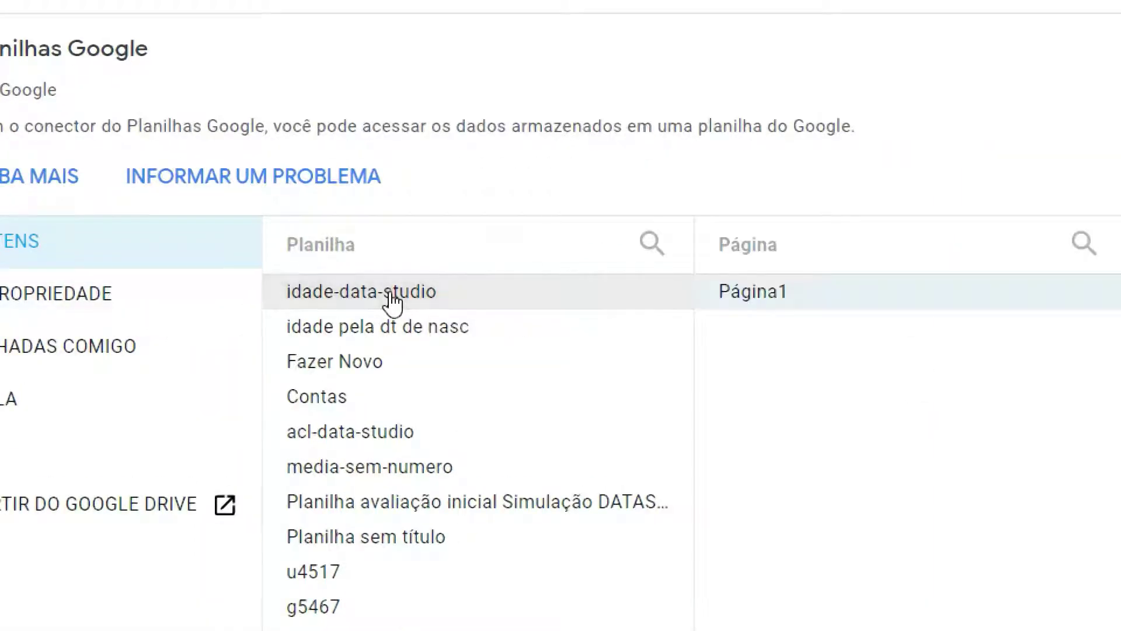
{"action": "left_click", "coordinate": [800, 292]}
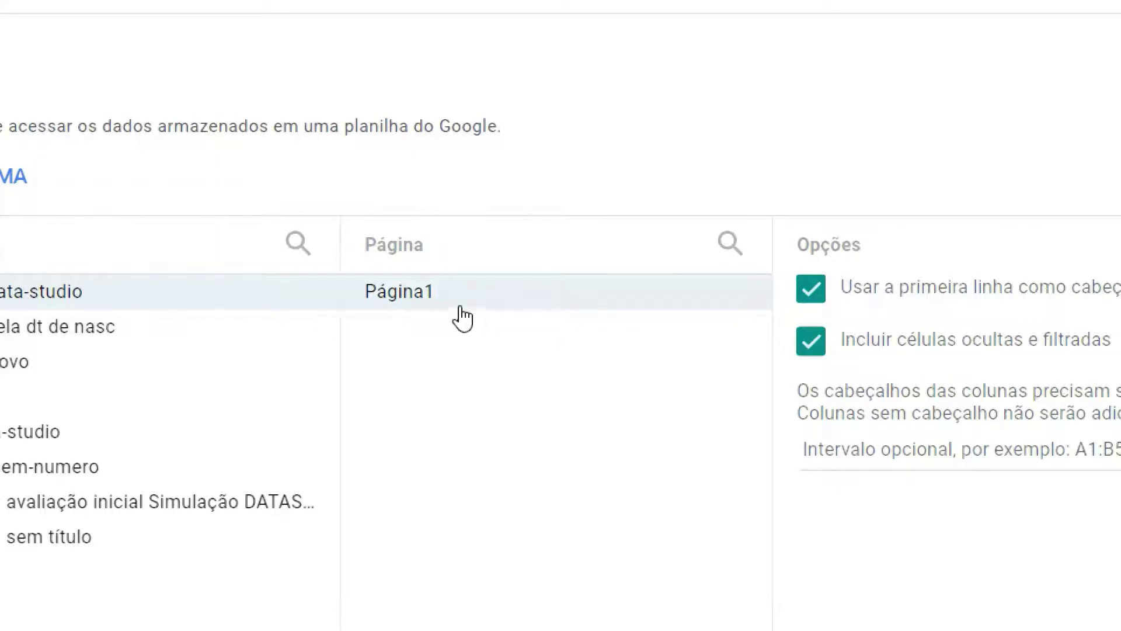
{"action": "left_click", "coordinate": [286, 12]}
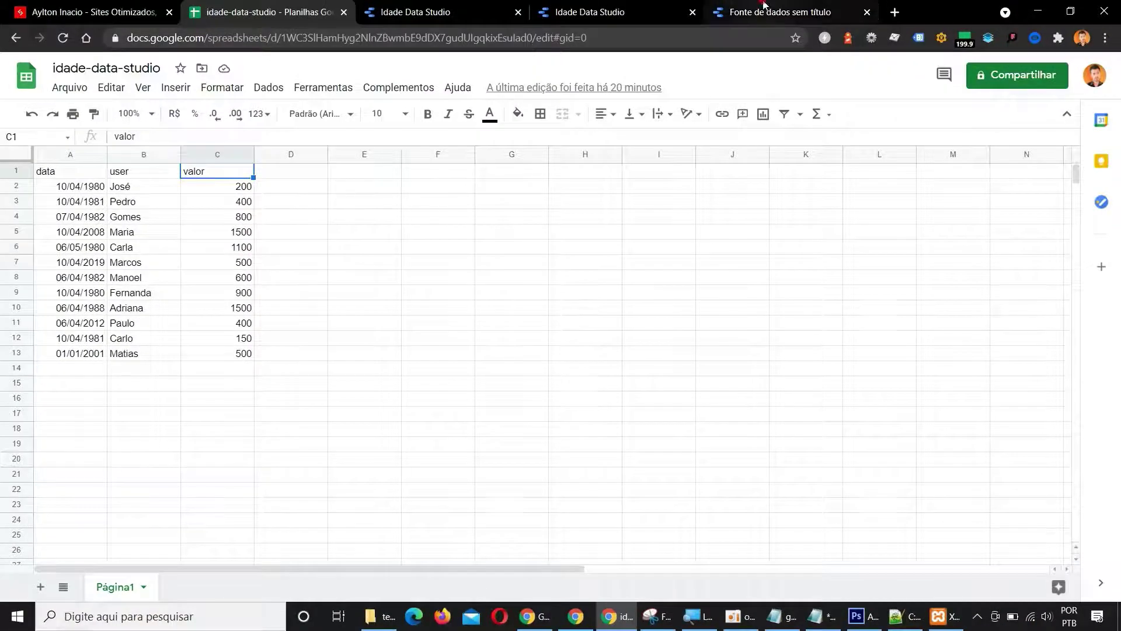
{"action": "left_click", "coordinate": [764, 11]}
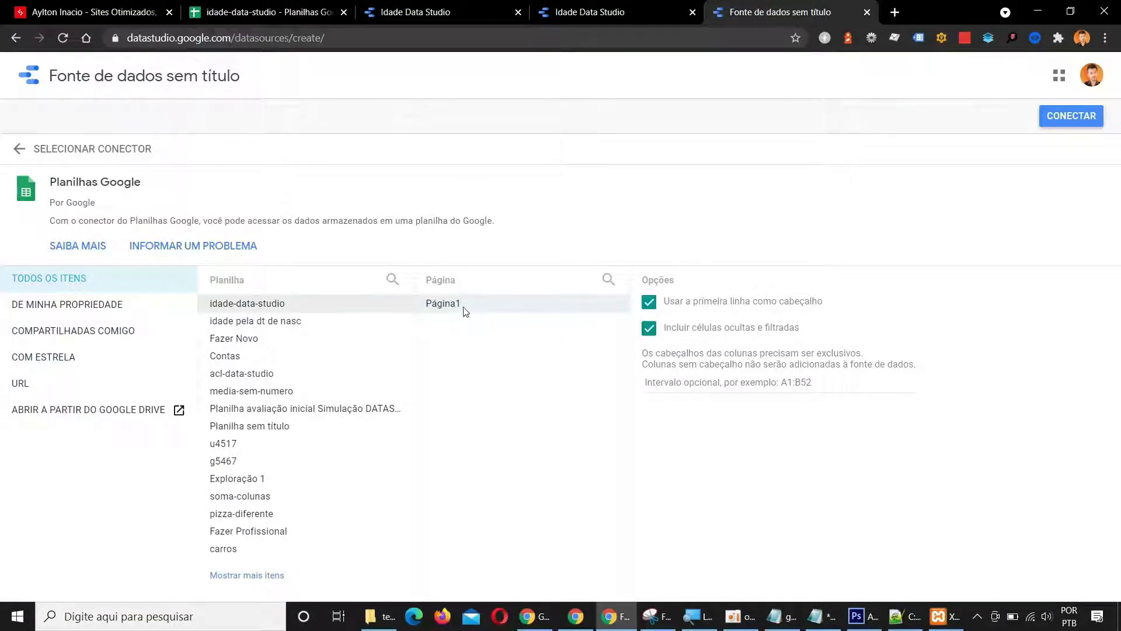
{"action": "left_click", "coordinate": [296, 320]}
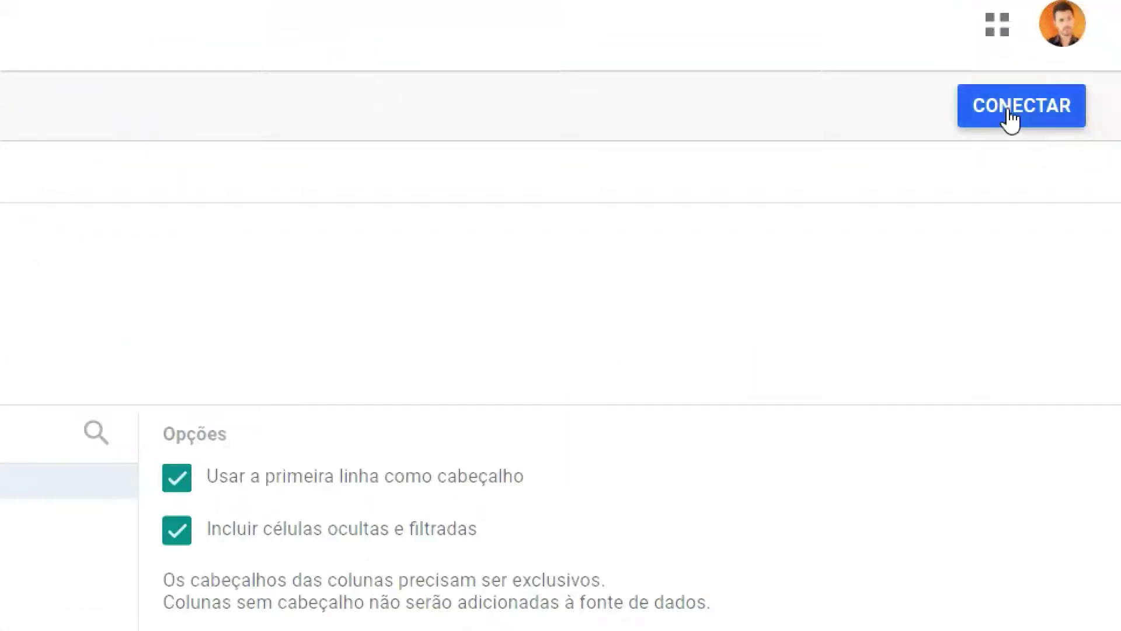
{"action": "left_click", "coordinate": [1009, 119]}
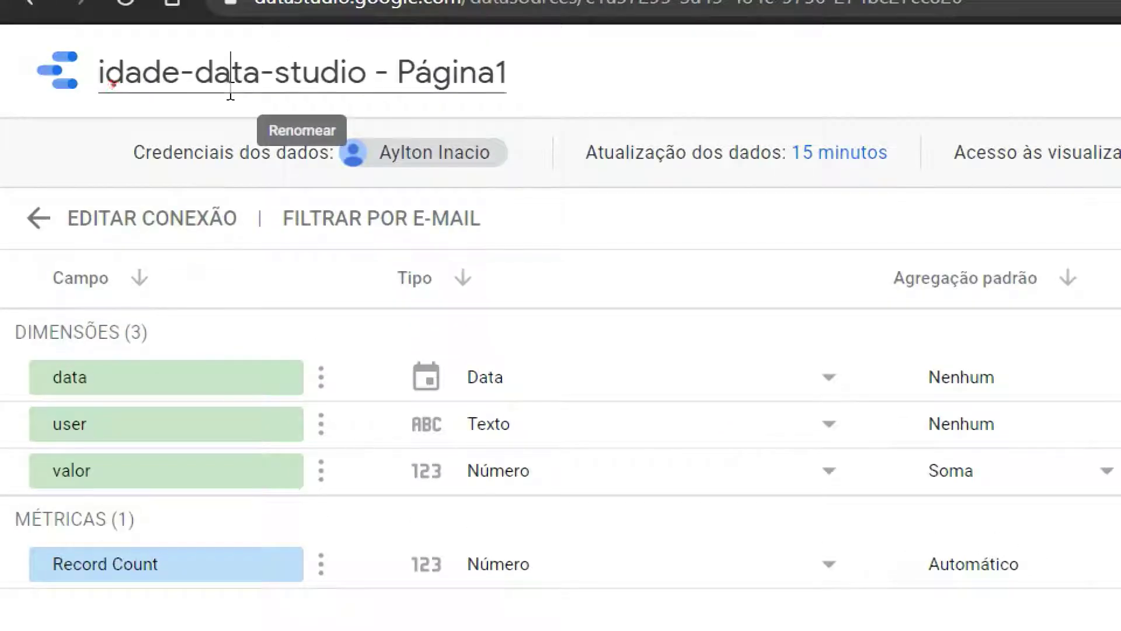
Rename the data source as "Idade Data Studio 3"
{"action": "left_click", "coordinate": [230, 91]}
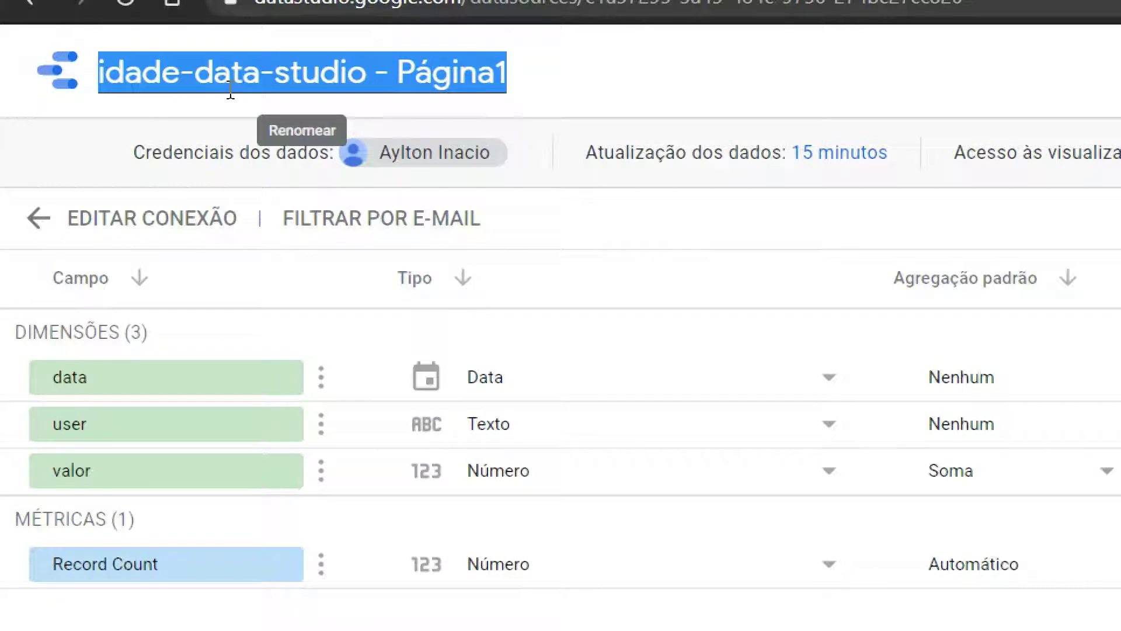
{"action": "type", "text": "Idade"}
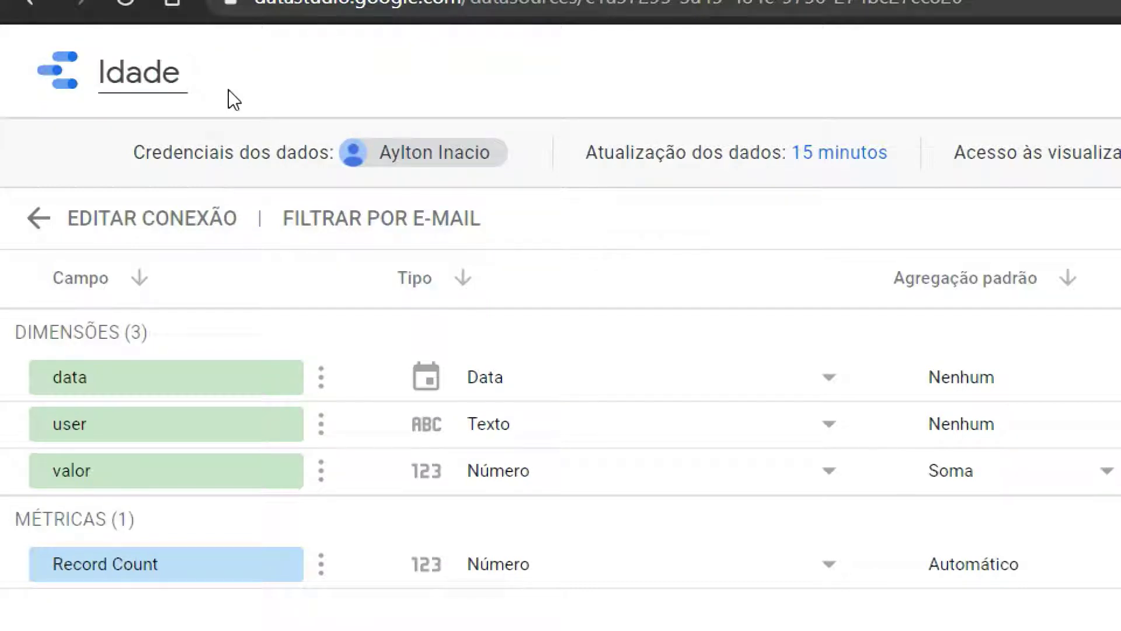
{"action": "type", "text": " Data Studio"}
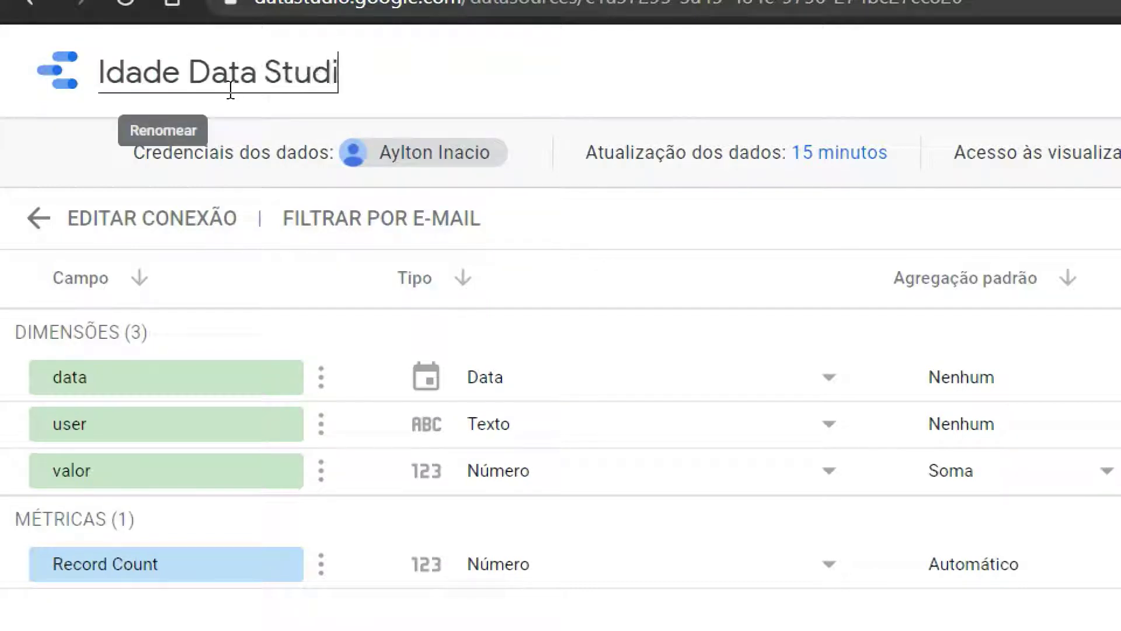
{"action": "type", "text": " 3"}
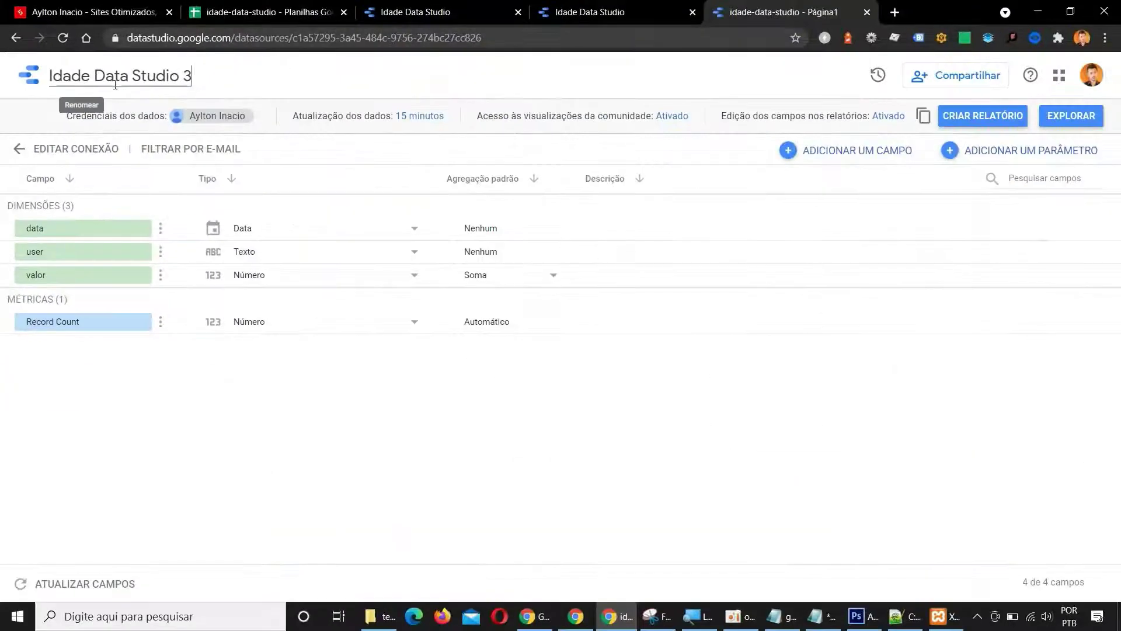
{"action": "left_click", "coordinate": [28, 229]}
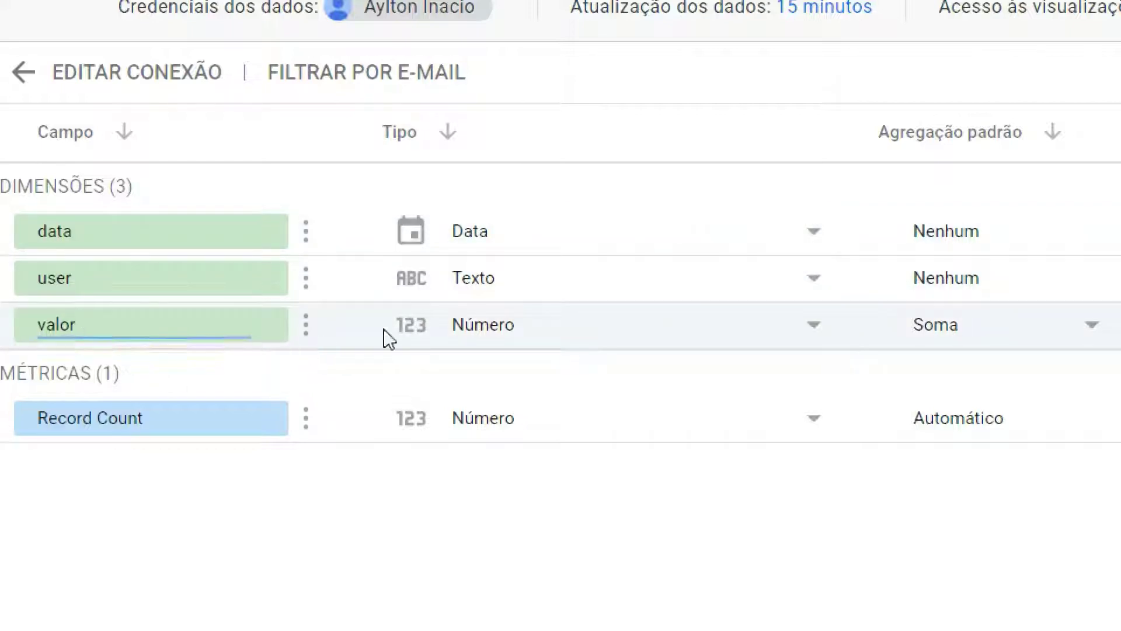
Set the valor field's type to the currency BRL - Real brasileiro (R$)
{"action": "left_click", "coordinate": [511, 325]}
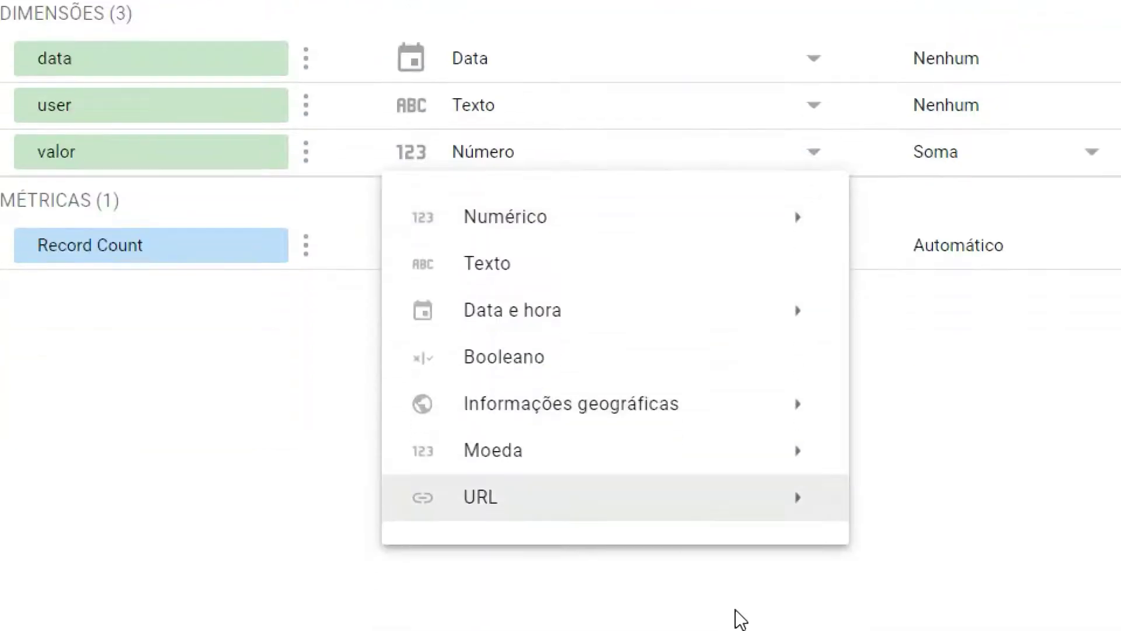
{"action": "mouse_move", "coordinate": [662, 449]}
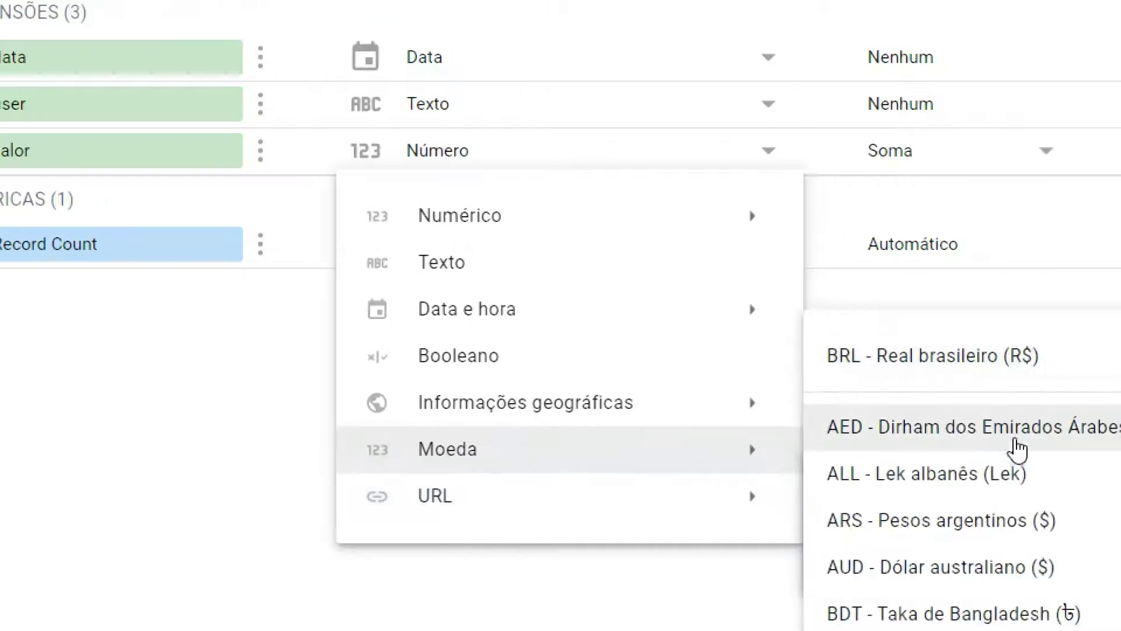
{"action": "left_click", "coordinate": [1016, 374]}
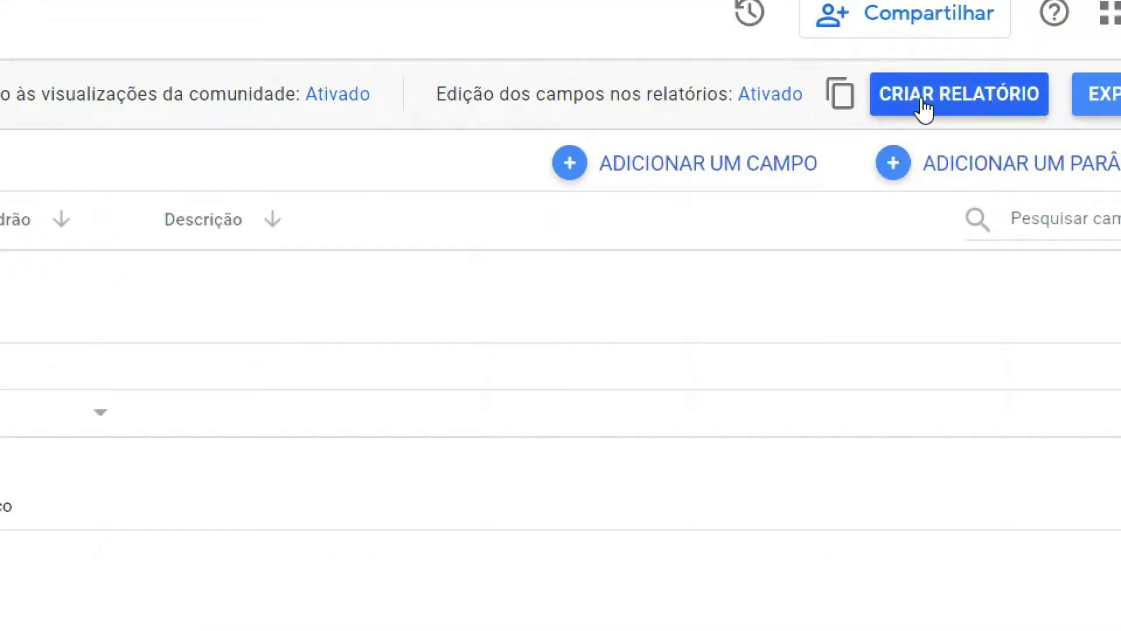
Create a report from this data source and title it "Idade Data Studio 3"
{"action": "left_click", "coordinate": [924, 110]}
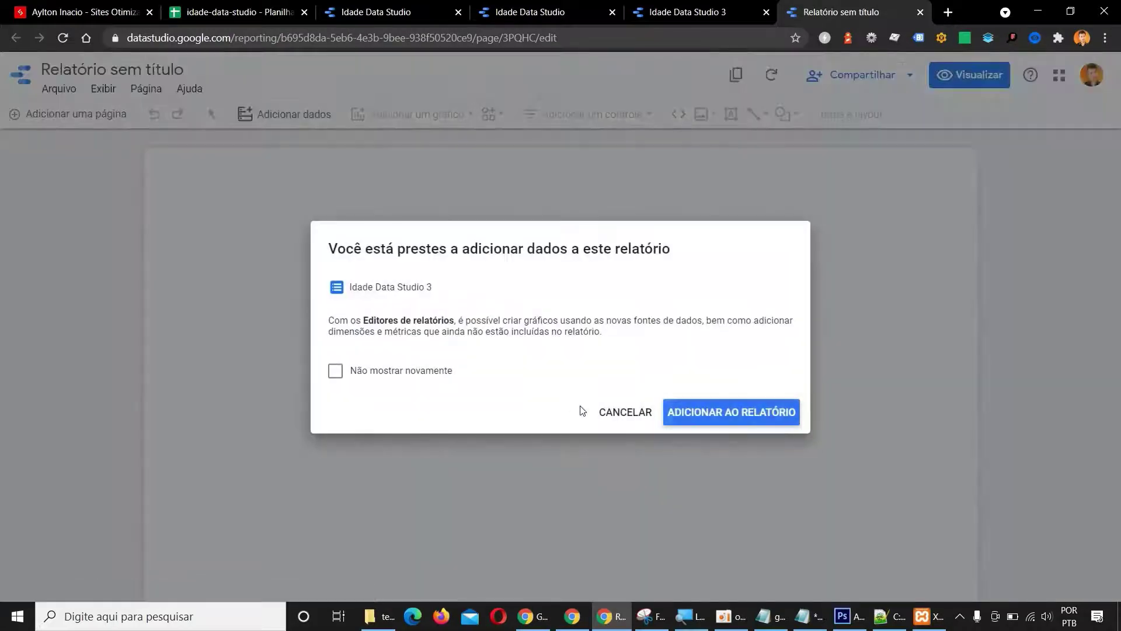
{"action": "left_click", "coordinate": [701, 424]}
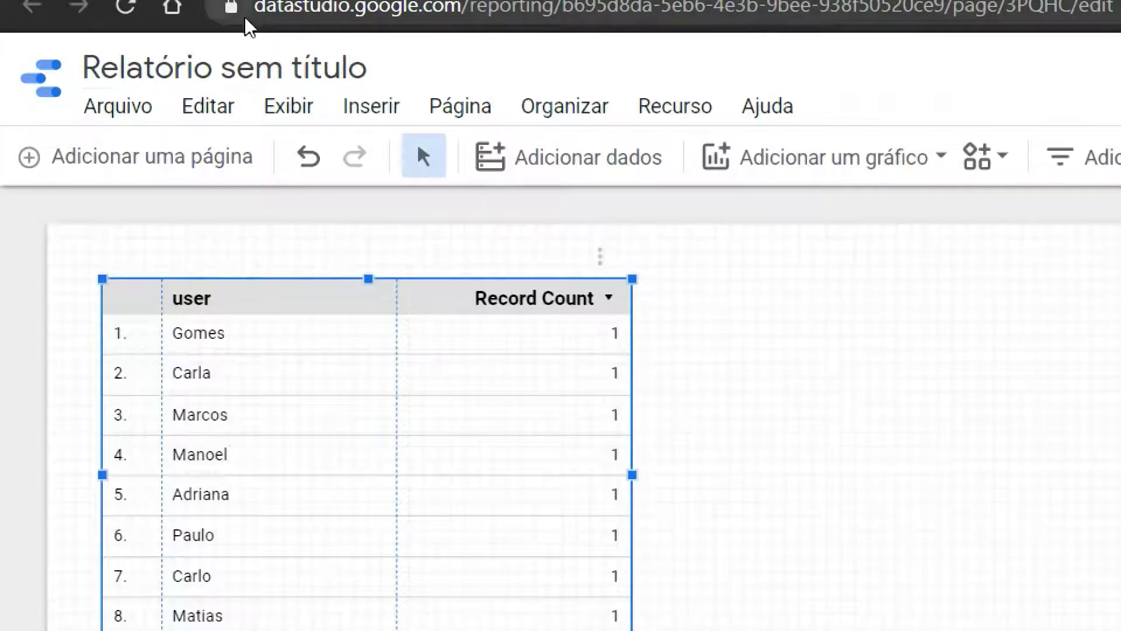
{"action": "left_click", "coordinate": [120, 71]}
{"action": "type", "text": "Id"}
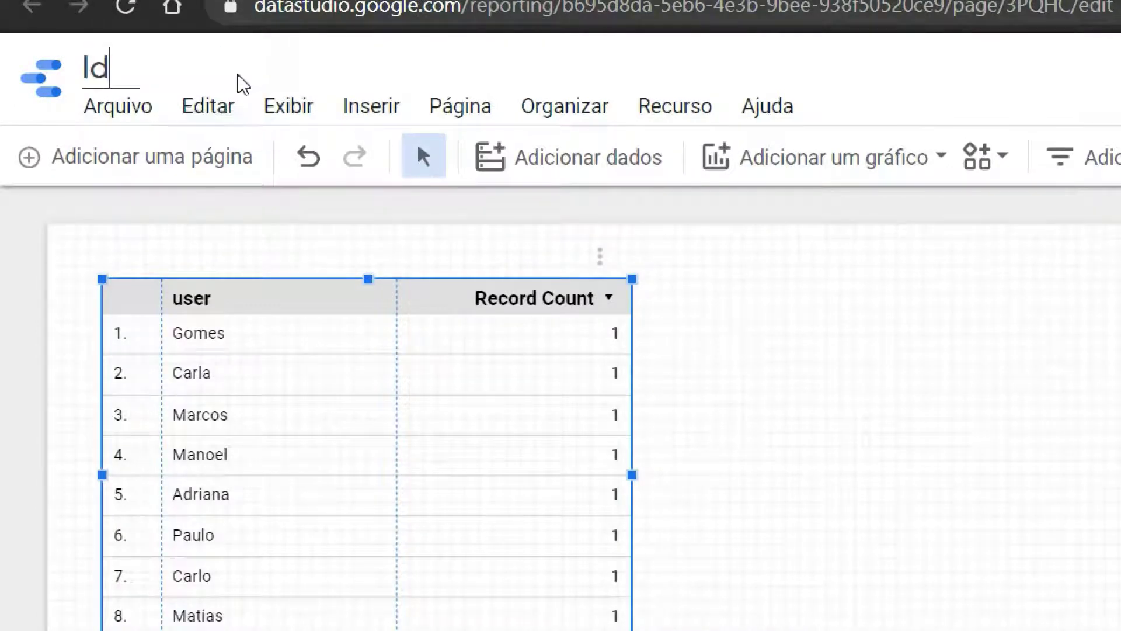
{"action": "type", "text": "ade Data S"}
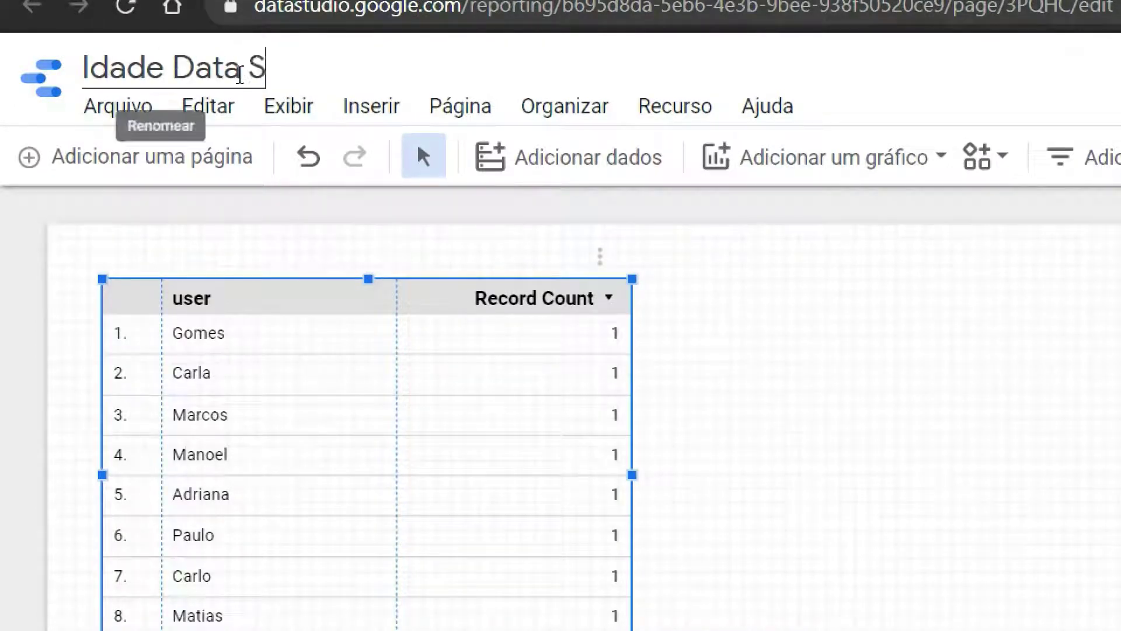
{"action": "type", "text": "tudio 3"}
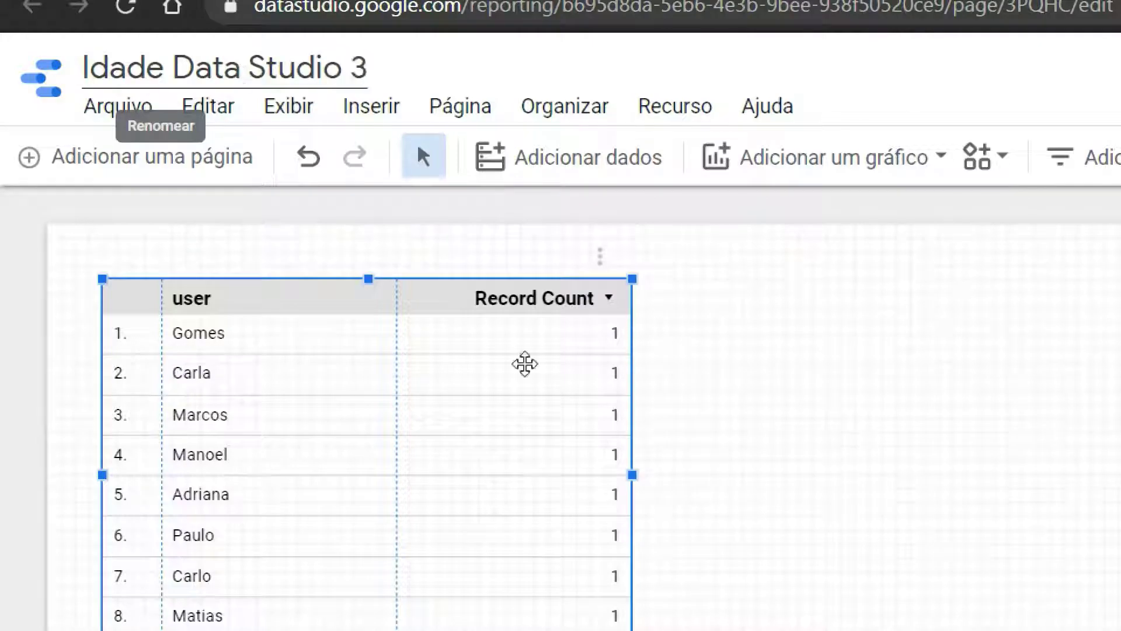
{"action": "left_click", "coordinate": [615, 519]}
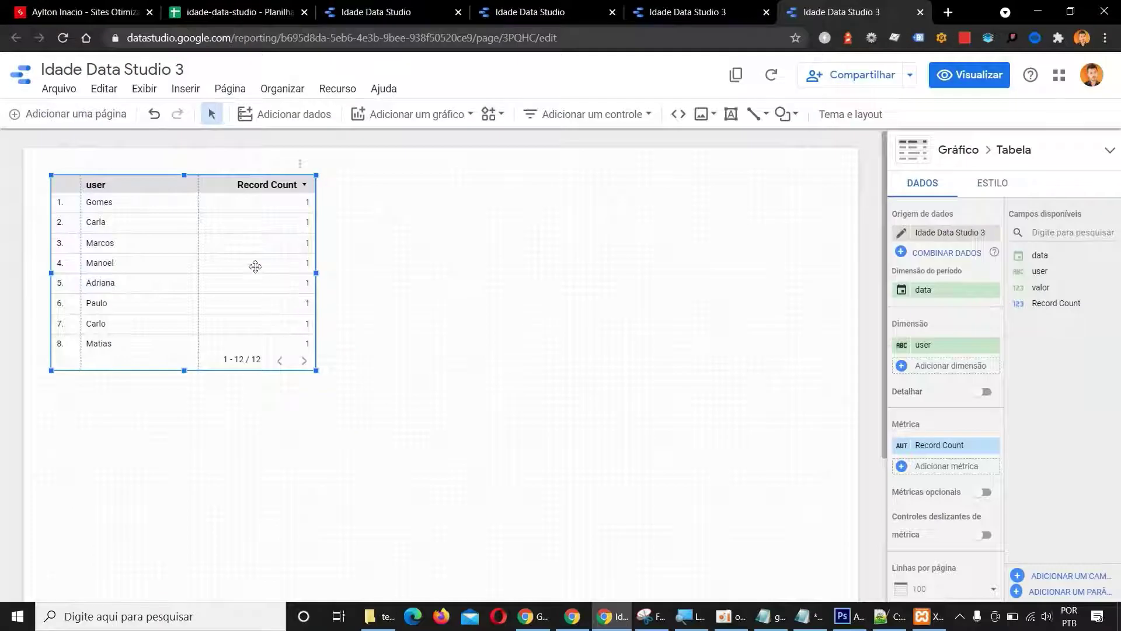
Move the table to the right half of the report page and enlarge it from its lower-right corner
{"action": "left_click_drag", "start_coordinate": [240, 260], "coordinate": [689, 311]}
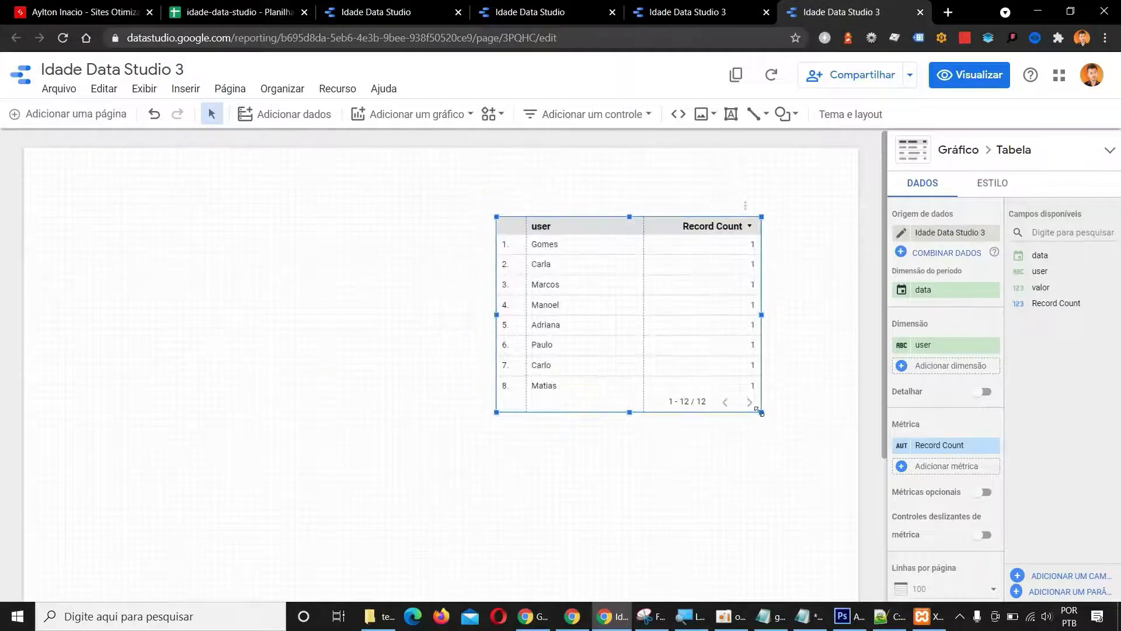
{"action": "left_click_drag", "start_coordinate": [758, 409], "coordinate": [818, 462]}
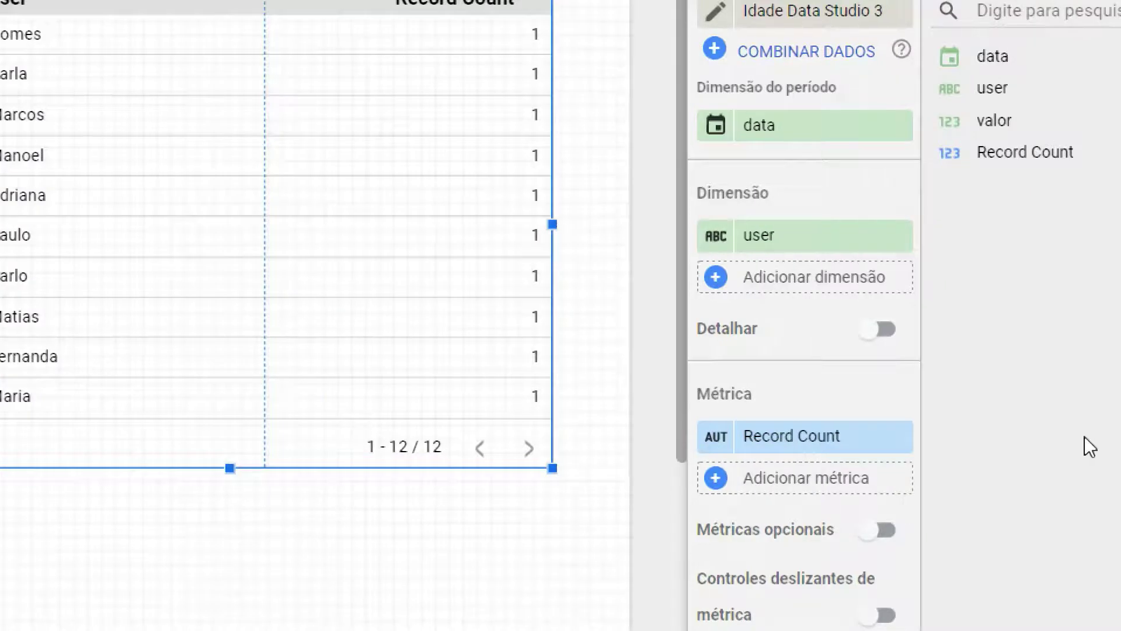
Replace the table's Record Count metric with valor and add data as a dimension before user
{"action": "left_click_drag", "start_coordinate": [990, 122], "coordinate": [847, 444]}
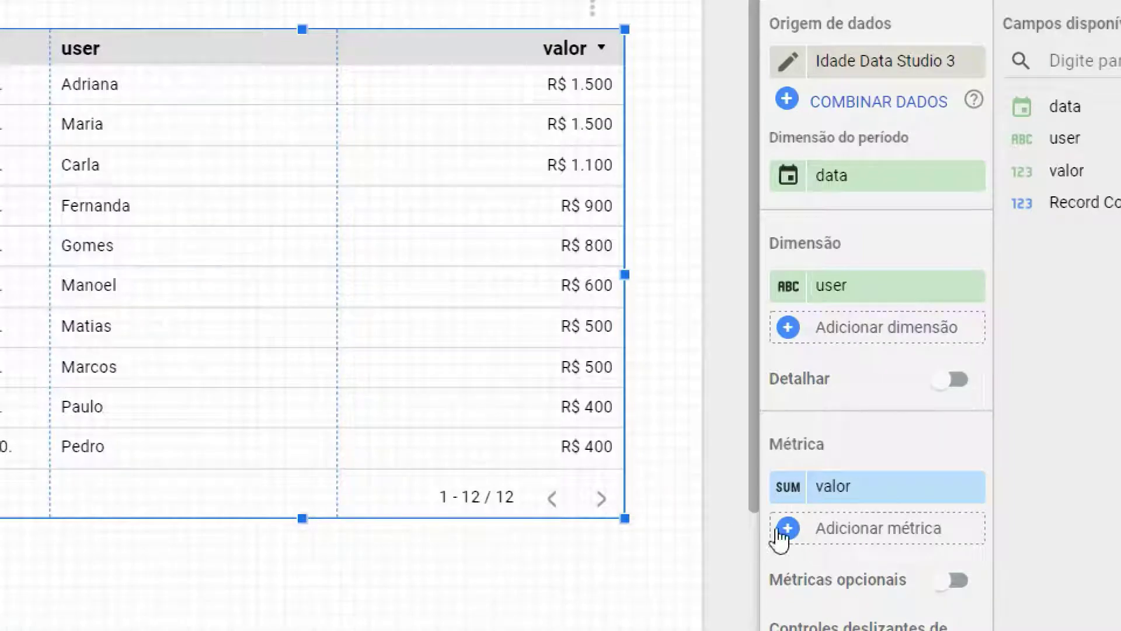
{"action": "mouse_move", "coordinate": [789, 509]}
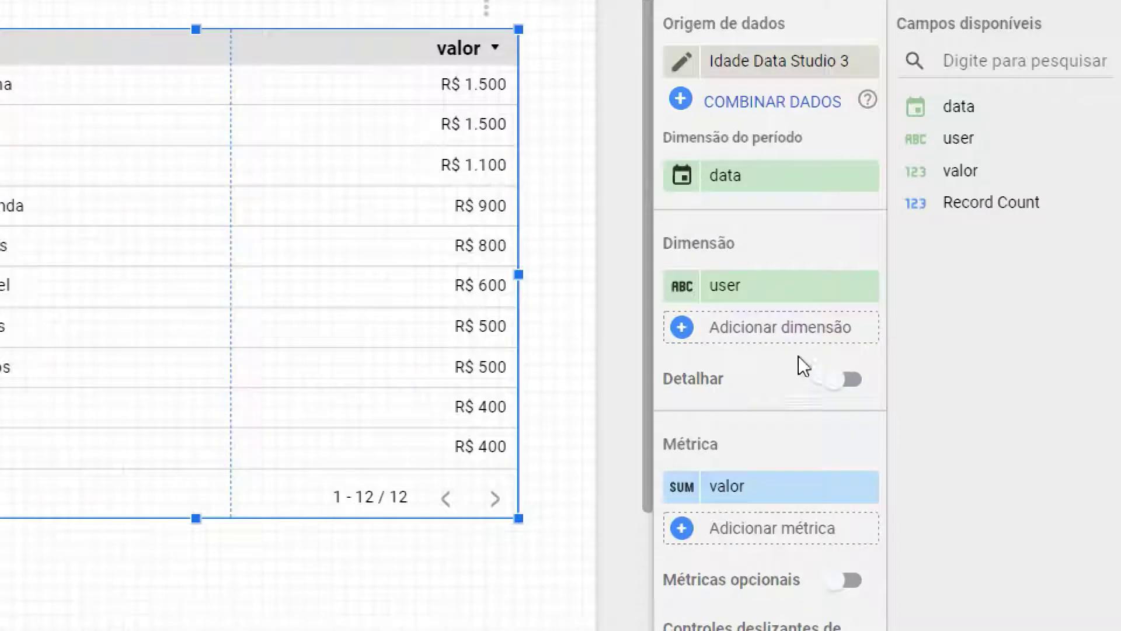
{"action": "left_click_drag", "start_coordinate": [962, 108], "coordinate": [724, 292]}
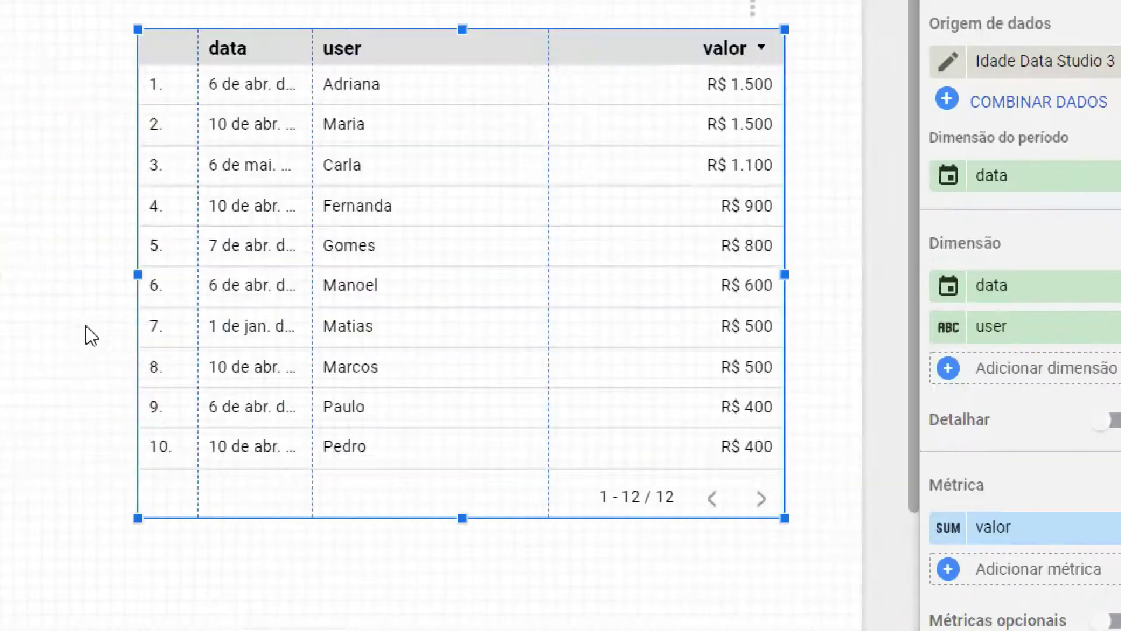
Widen the table's data column to show full dates and move the table to the upper-left area of the report page
{"action": "left_click_drag", "start_coordinate": [314, 245], "coordinate": [373, 254]}
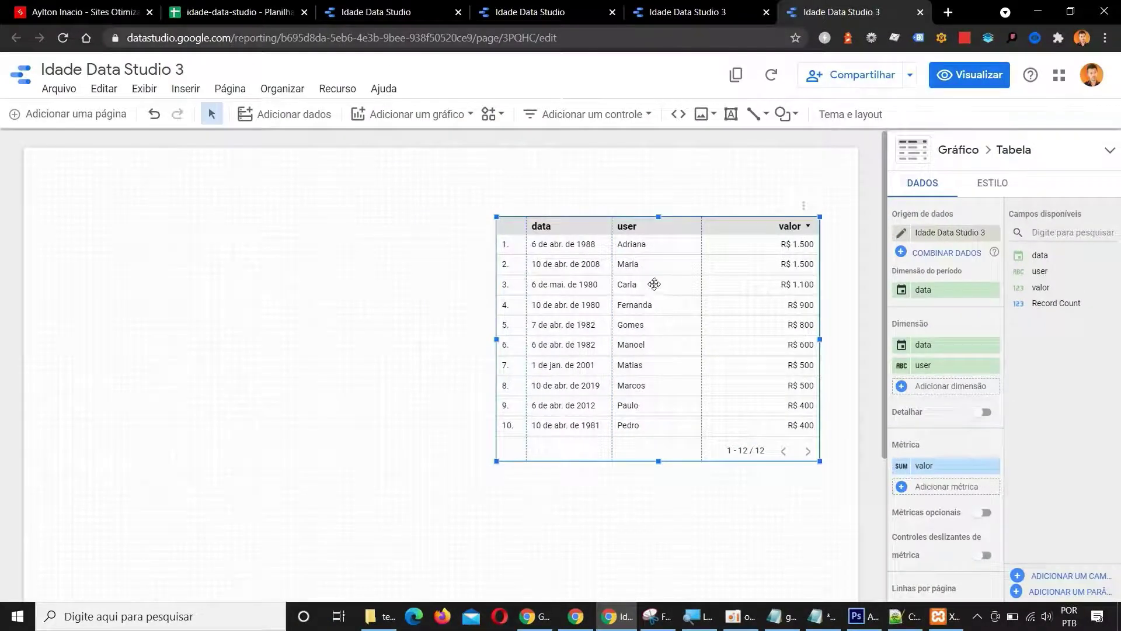
{"action": "left_click_drag", "start_coordinate": [503, 164], "coordinate": [0, 90]}
{"action": "left_click_drag", "start_coordinate": [311, 247], "coordinate": [228, 243]}
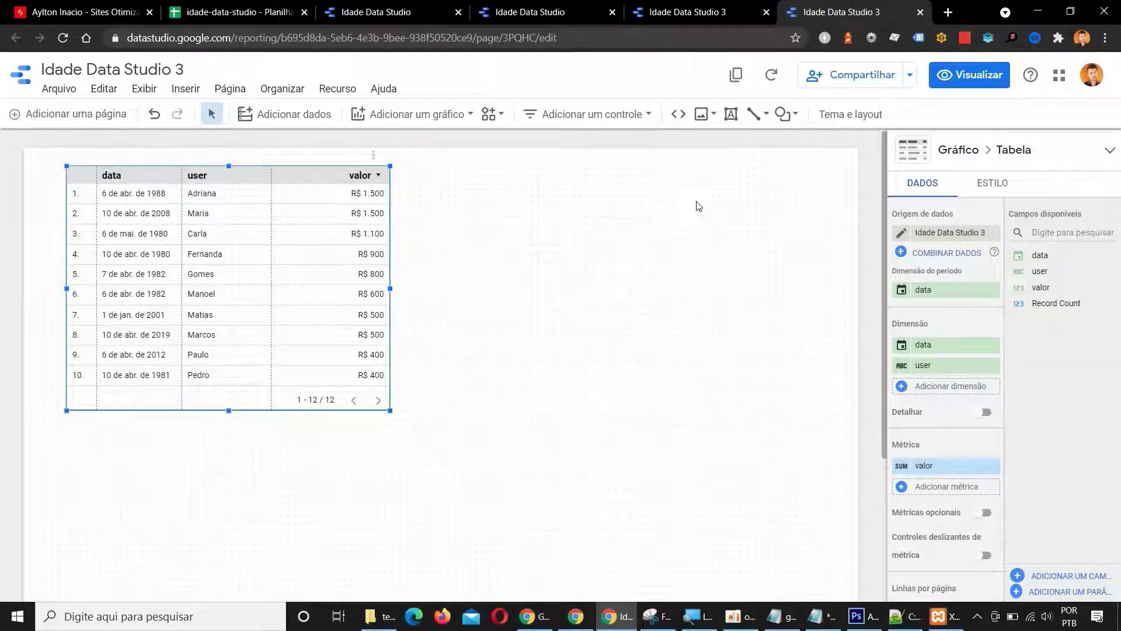
Add a calculated field named idade to the Idade Data Studio 3 data source
{"action": "left_click", "coordinate": [689, 12]}
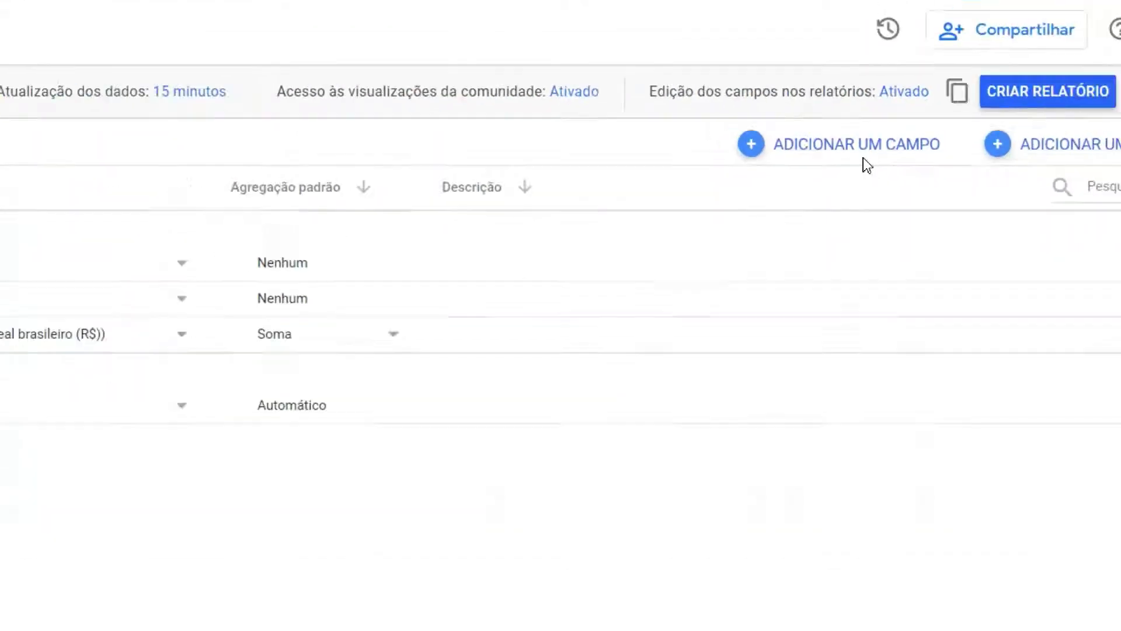
{"action": "left_click", "coordinate": [863, 157]}
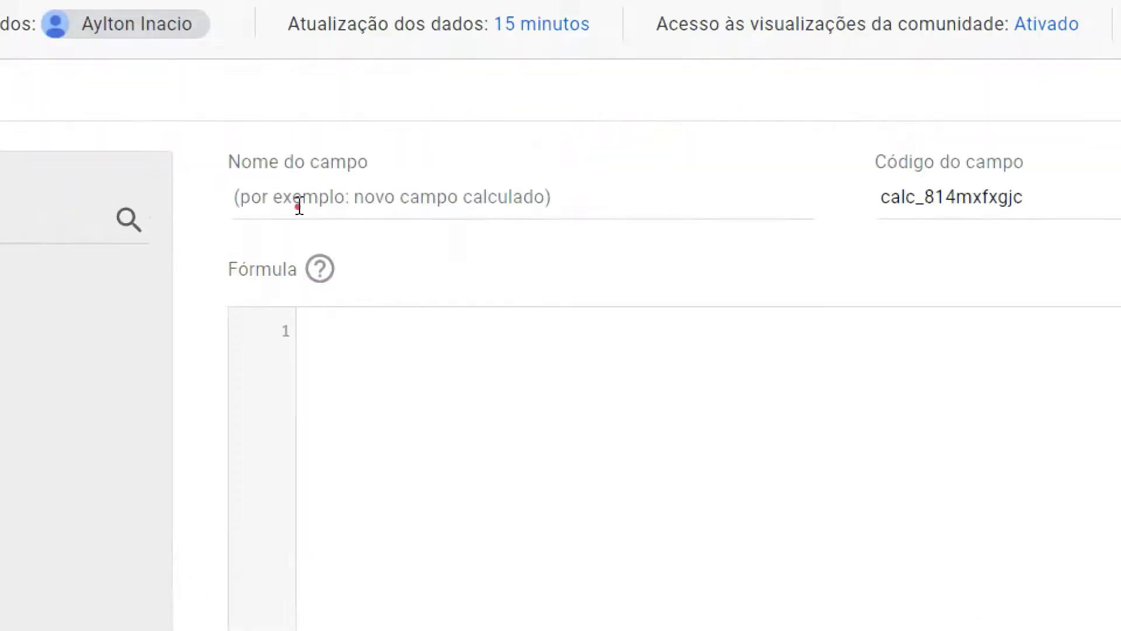
{"action": "left_click", "coordinate": [300, 205]}
{"action": "type", "text": "idade"}
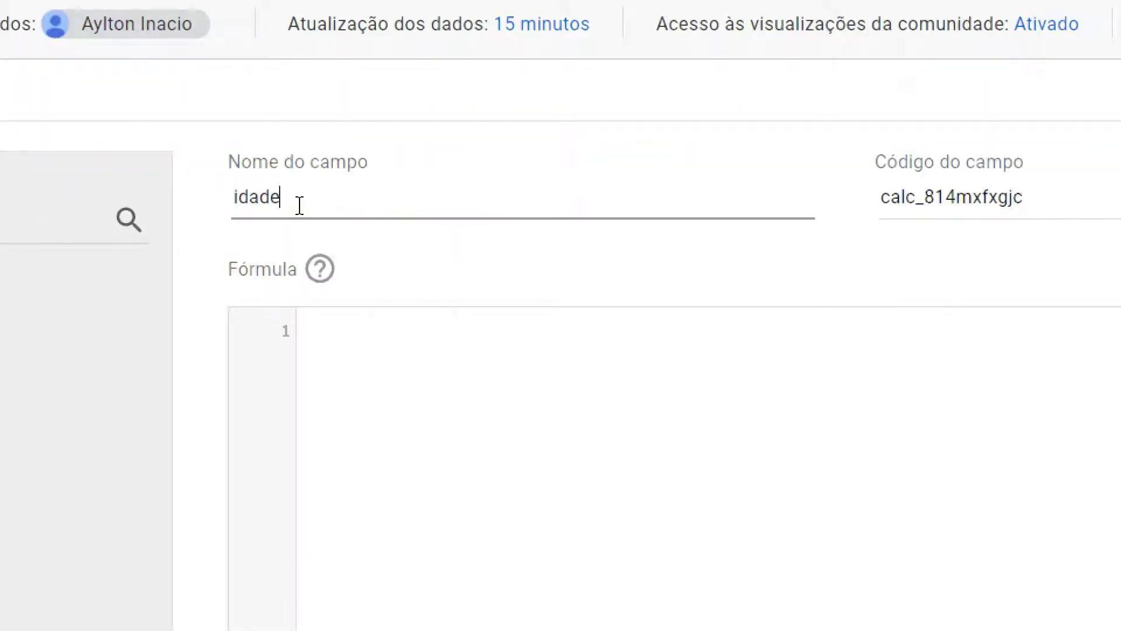
Enter the formula YEAR(CURRENT_DATE())-YEAR(data) minus a CASE returning 1 when today's month, or day within the same month, precedes data's, ELSE 0
{"action": "left_click", "coordinate": [358, 327]}
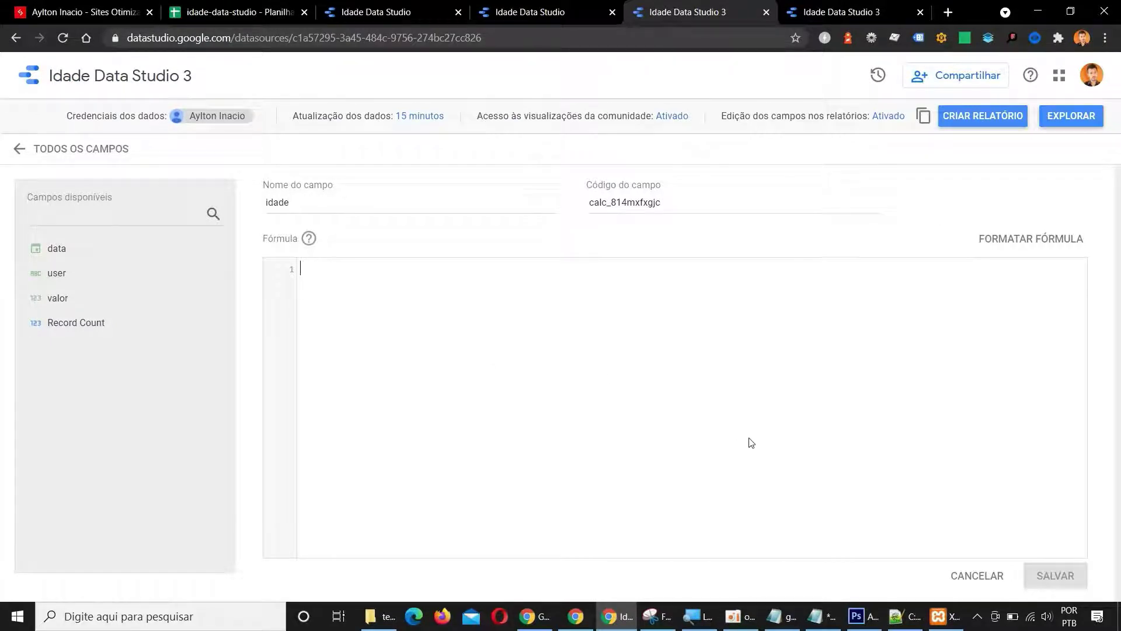
{"action": "type", "text": "YEAR(CURRENT_DATE())-YEAR(data) - CASE WHEN MONTH(CURRENT_DATE()) < MONTH(data) THEN 1 WHEN MONTH(CURRENT_DATE()) = MONTH(data) AND DAY(CURRENT_DATE()) < DAY(data) THEN 1 ELSE 0 END"}
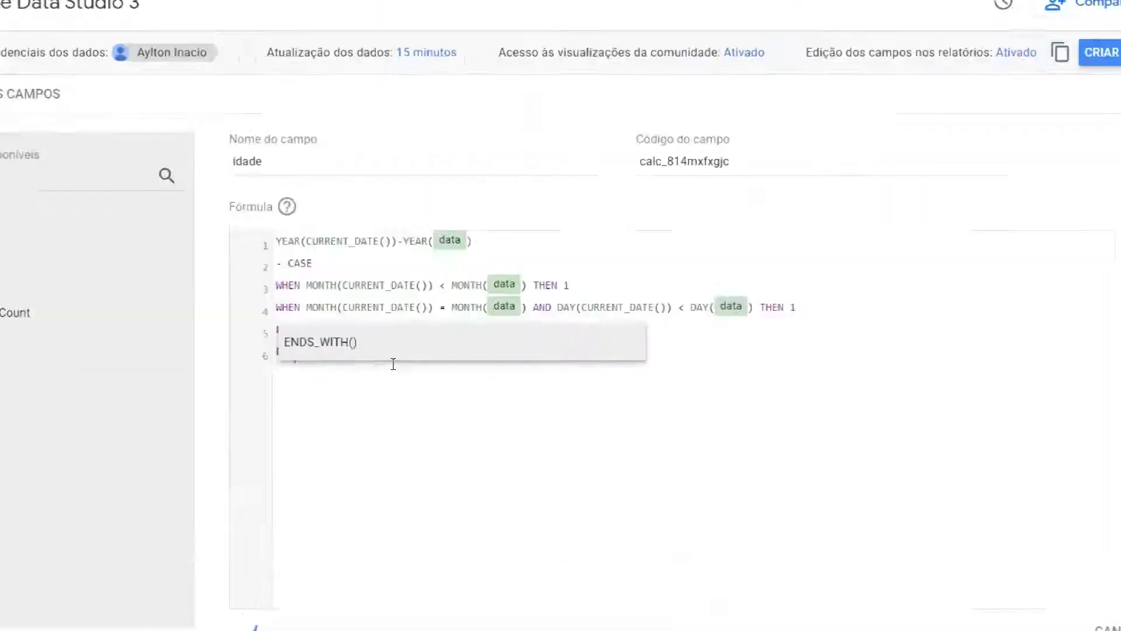
{"action": "left_click", "coordinate": [340, 259]}
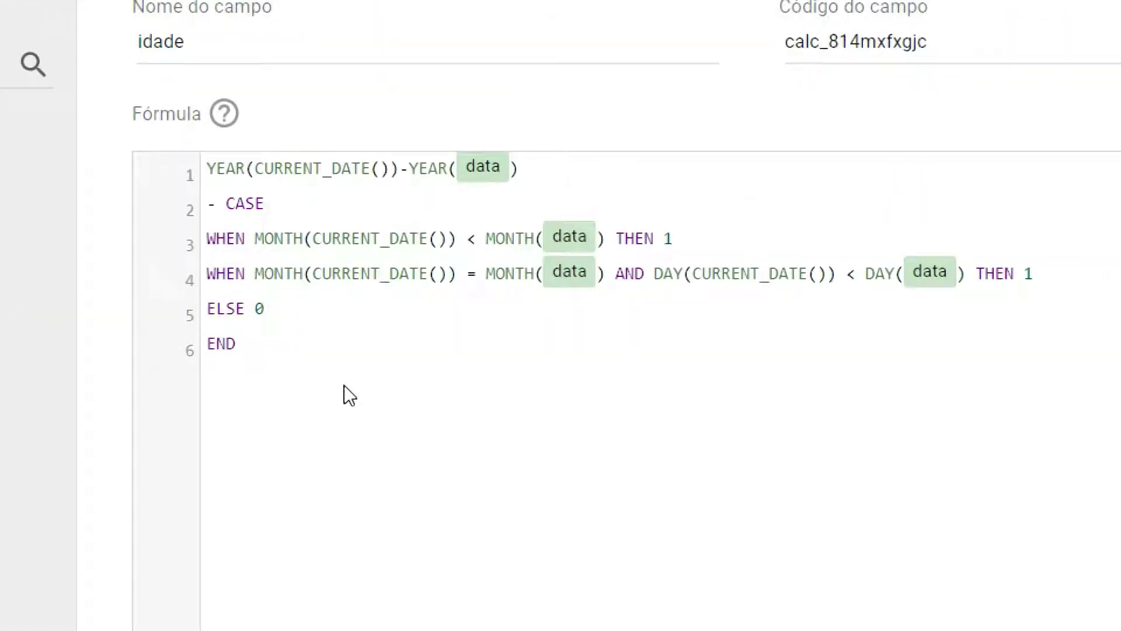
{"action": "left_click", "coordinate": [343, 349]}
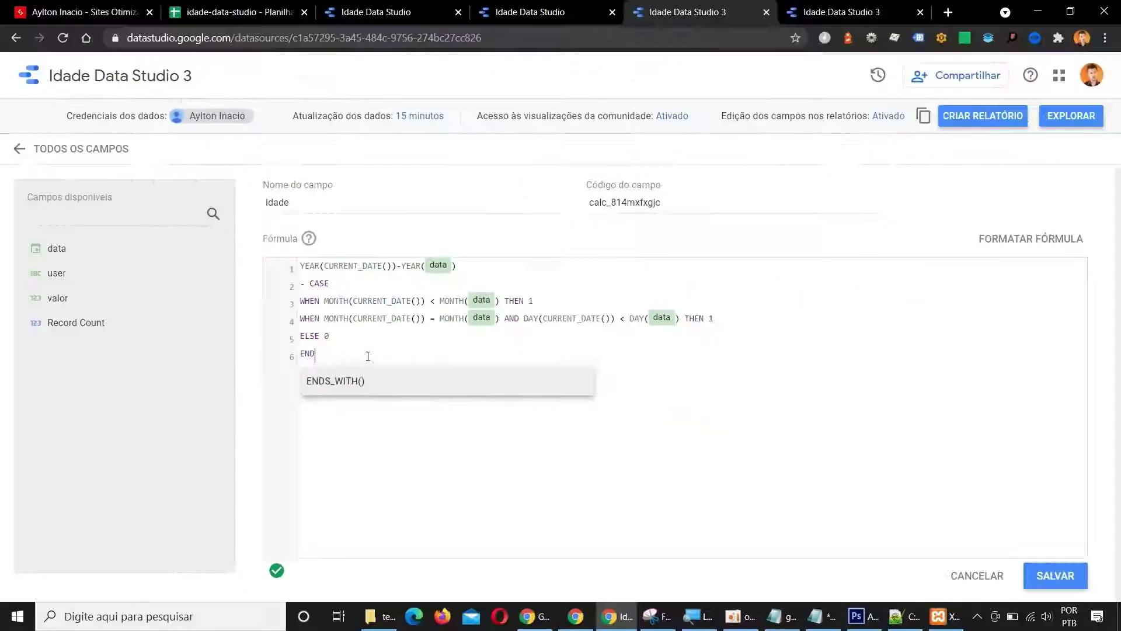
Switch to the Notepad notes and examine the sample year subtraction below the formula
{"action": "left_click", "coordinate": [815, 616]}
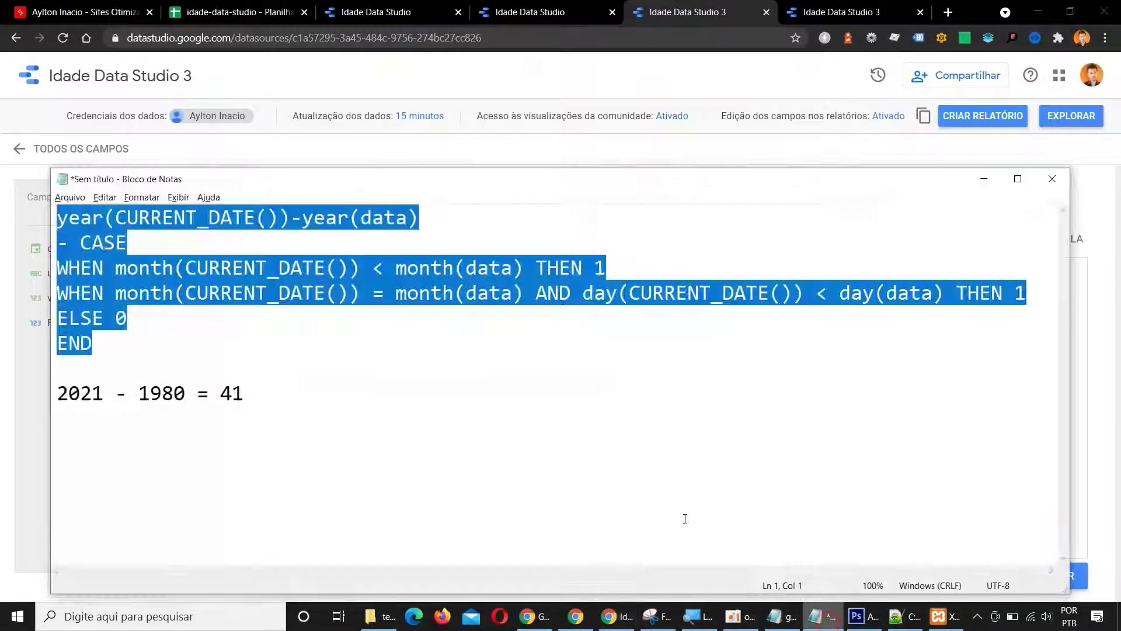
{"action": "left_click", "coordinate": [260, 393]}
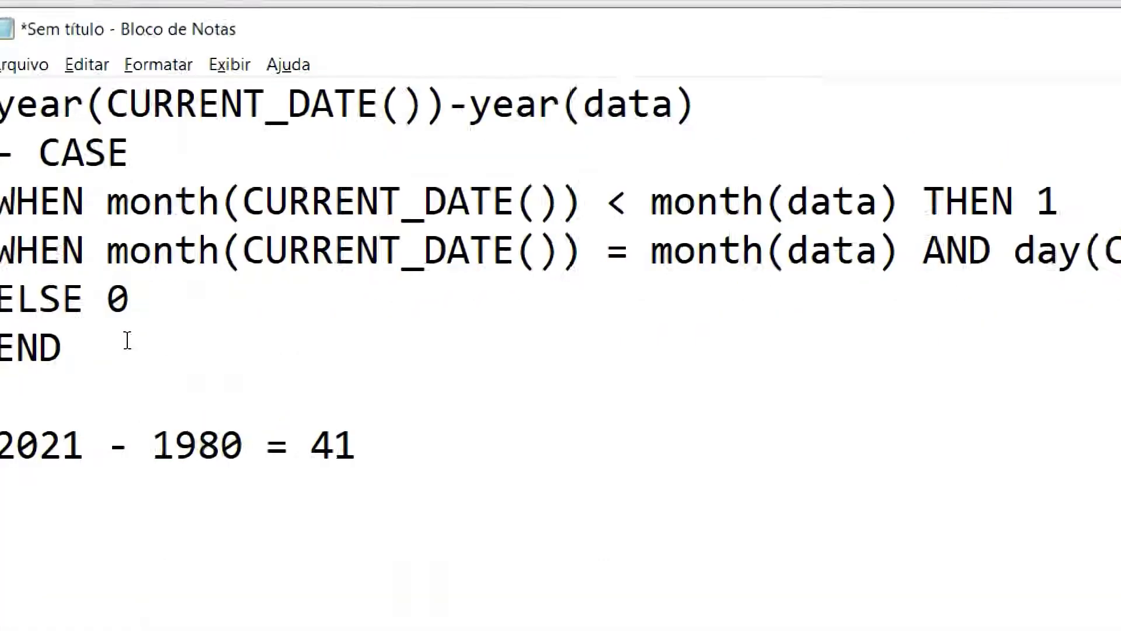
{"action": "left_click_drag", "start_coordinate": [77, 451], "coordinate": [174, 474]}
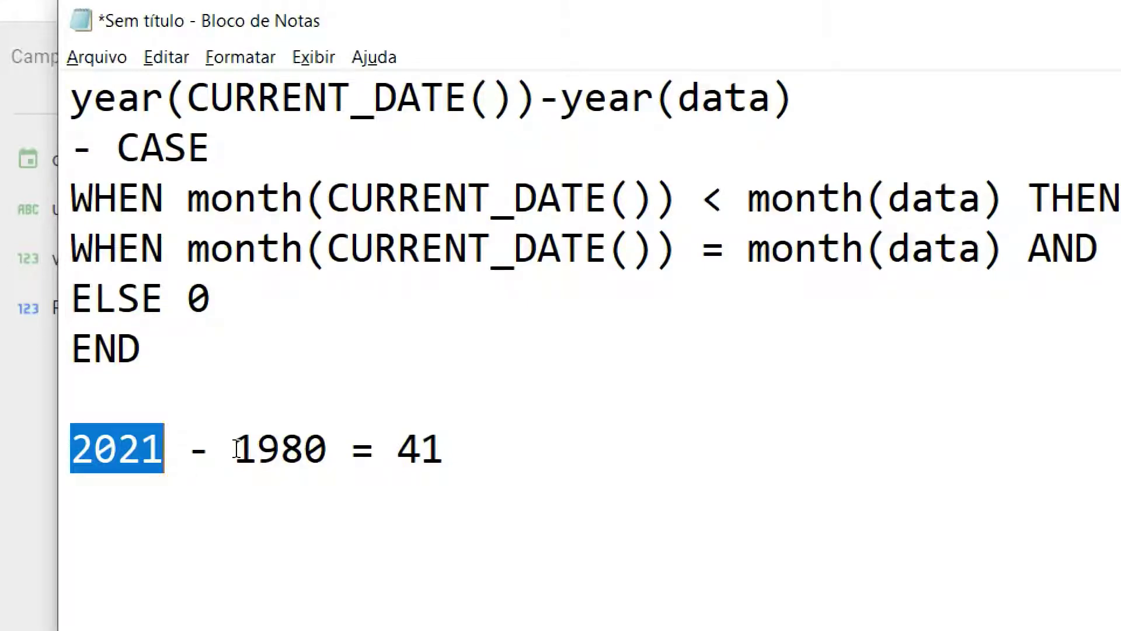
{"action": "left_click_drag", "start_coordinate": [235, 453], "coordinate": [339, 463]}
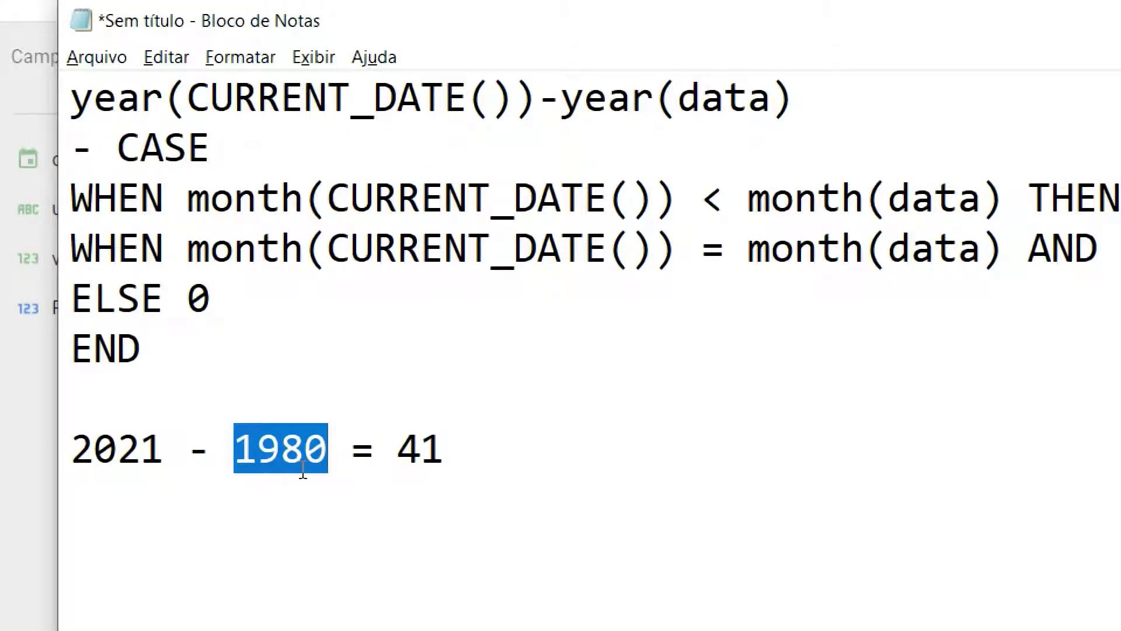
{"action": "double_click", "coordinate": [86, 441]}
{"action": "double_click", "coordinate": [257, 449]}
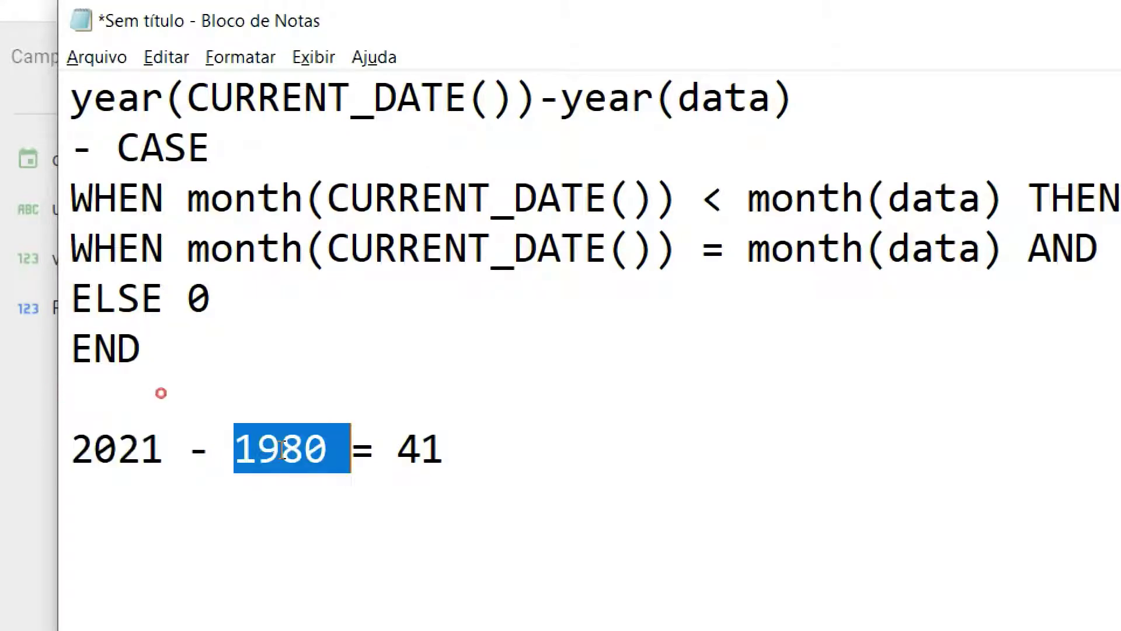
{"action": "left_click", "coordinate": [451, 457]}
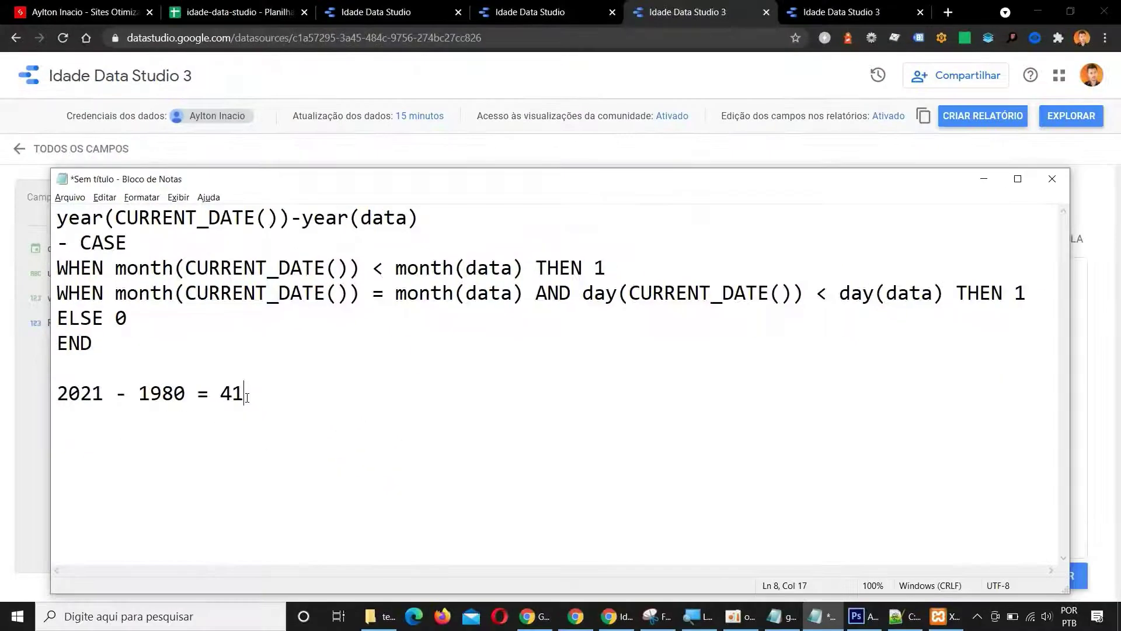
Check the date in cell A6 of the idade-data-studio spreadsheet and append "- 1 = 40" to the sample calculation in Notepad
{"action": "left_click", "coordinate": [240, 11]}
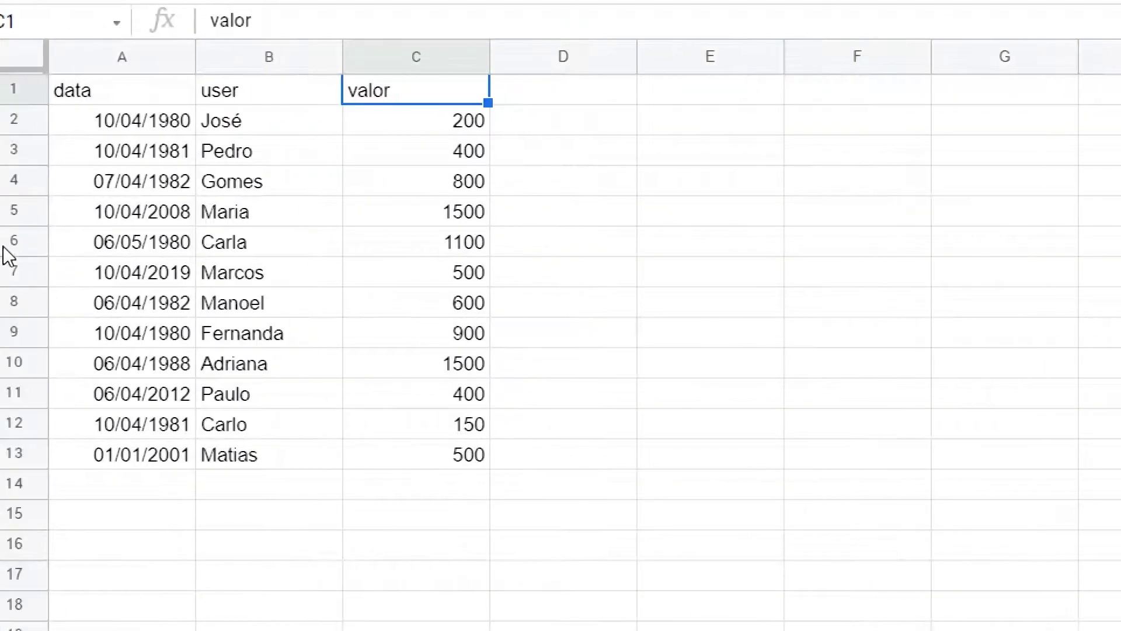
{"action": "left_click", "coordinate": [90, 246]}
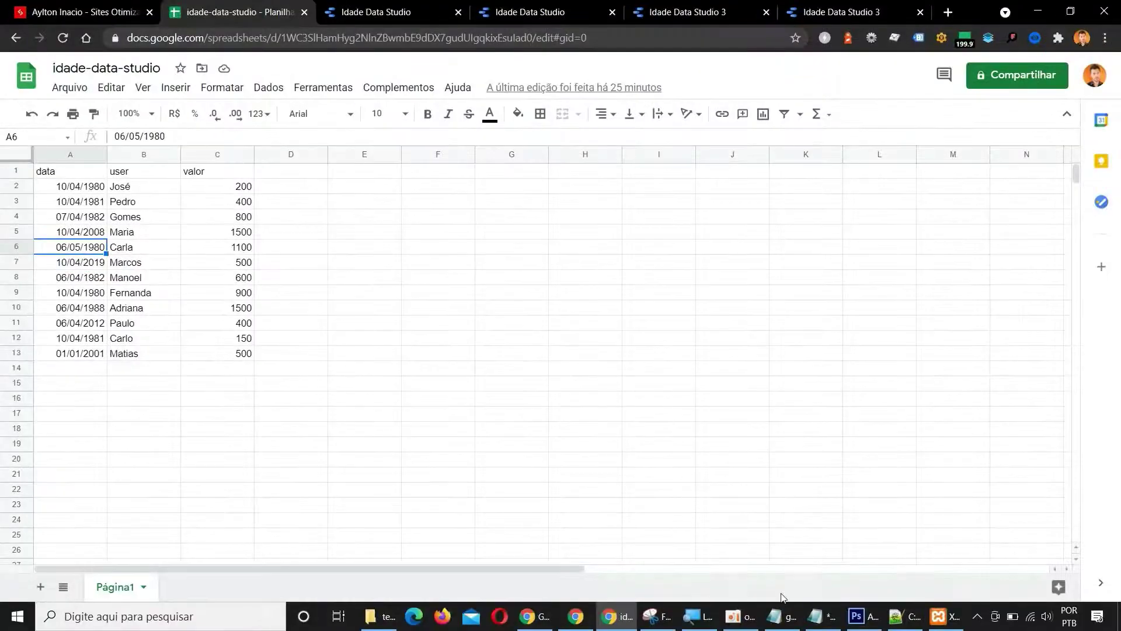
{"action": "left_click", "coordinate": [816, 616]}
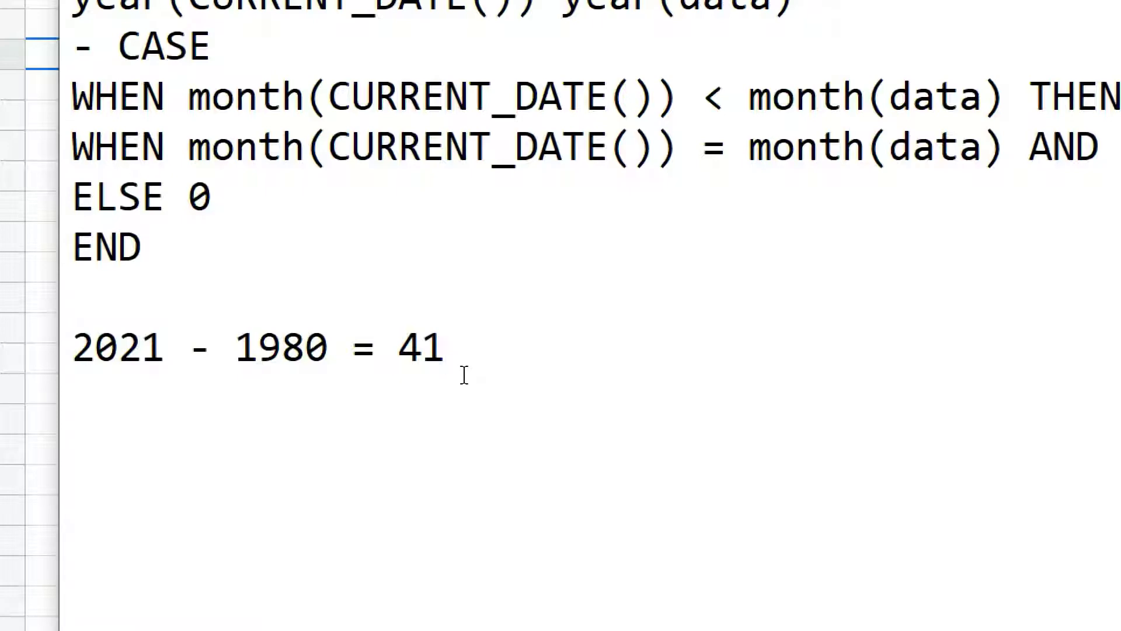
{"action": "type", "text": "- 1 = 40"}
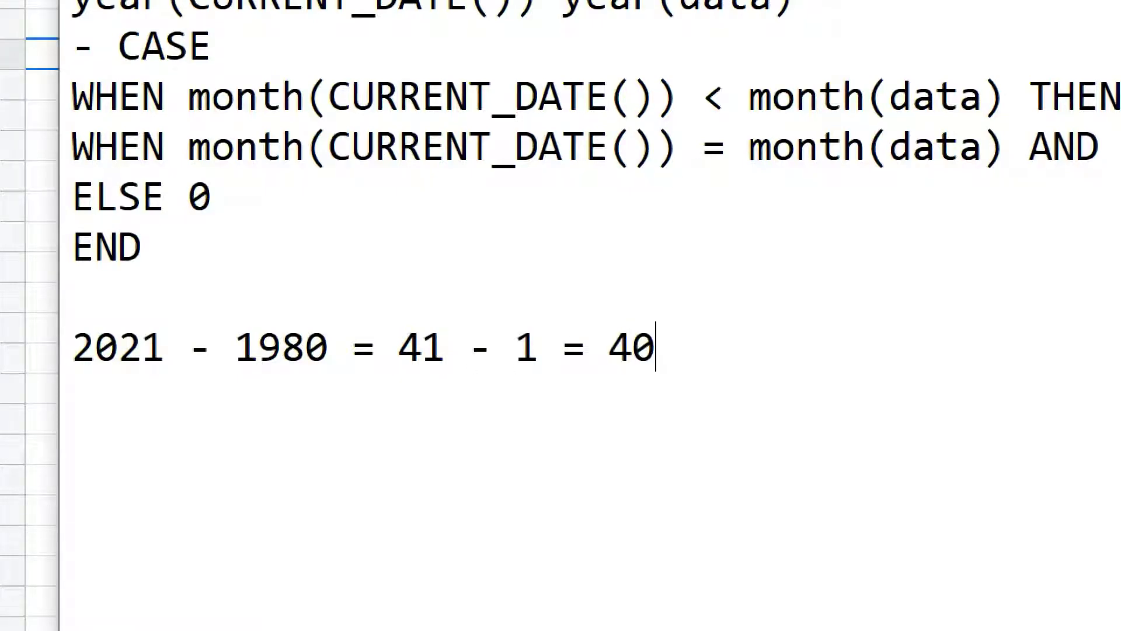
Compare the formula's year difference and CASE subtraction with the matching parts of the sample calculation
{"action": "double_click", "coordinate": [399, 345]}
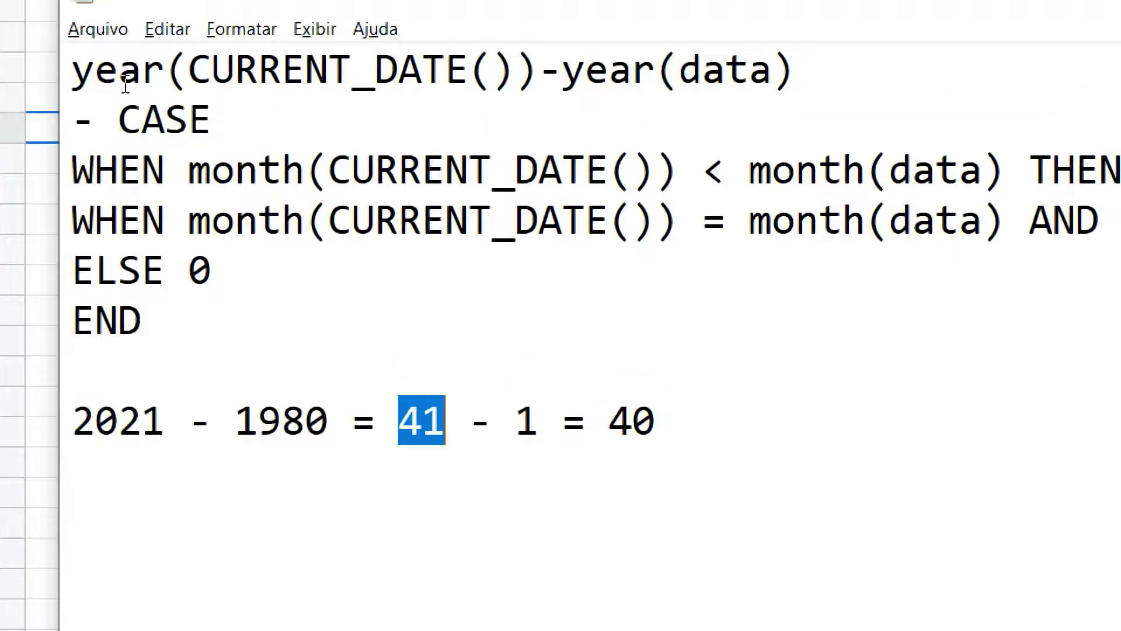
{"action": "left_click_drag", "start_coordinate": [74, 81], "coordinate": [503, 93]}
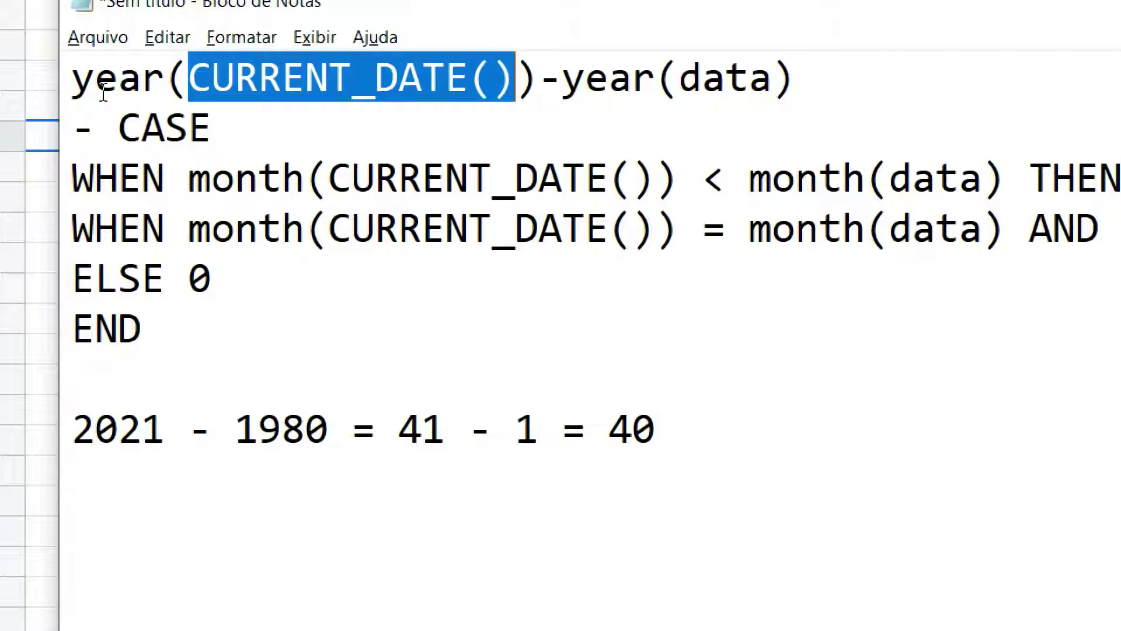
{"action": "left_click_drag", "start_coordinate": [73, 84], "coordinate": [530, 89]}
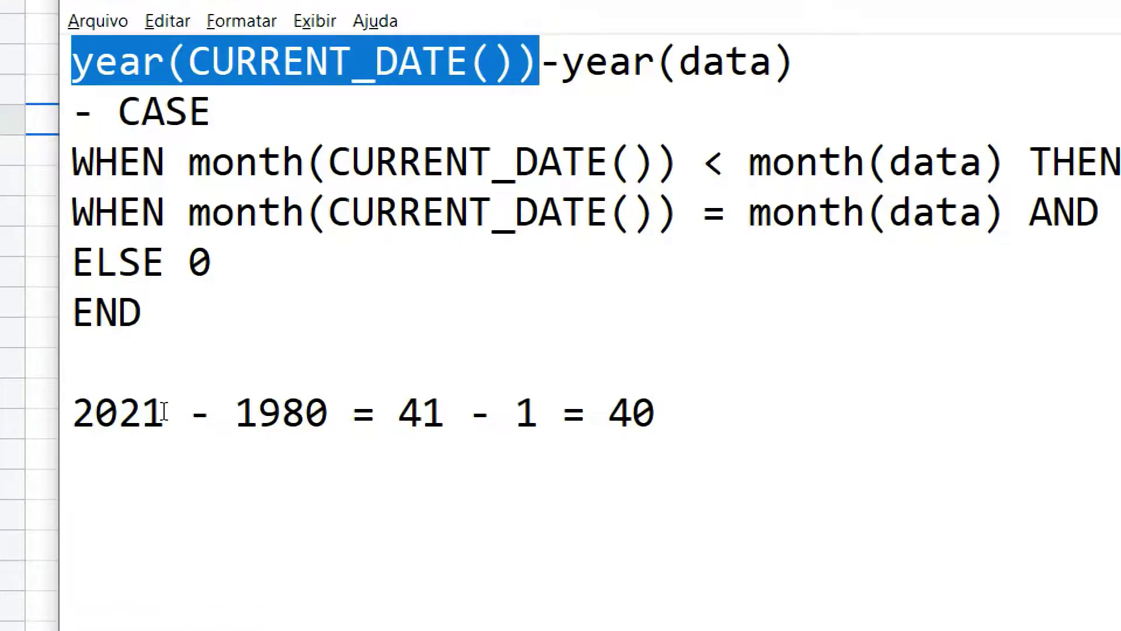
{"action": "left_click_drag", "start_coordinate": [162, 413], "coordinate": [83, 406]}
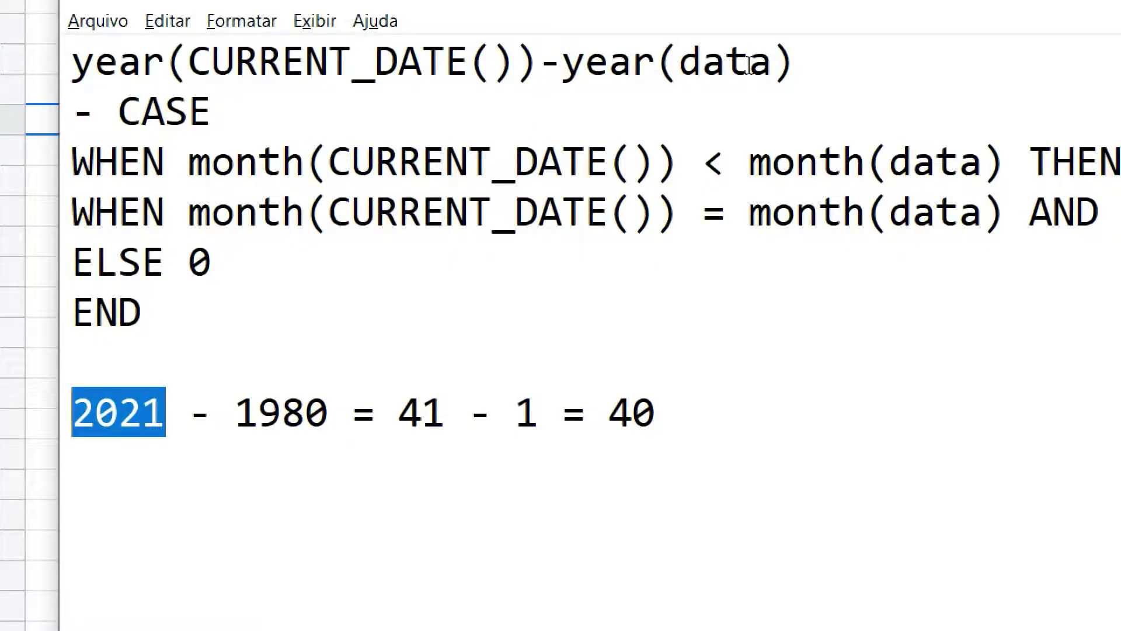
{"action": "left_click_drag", "start_coordinate": [812, 63], "coordinate": [69, 81]}
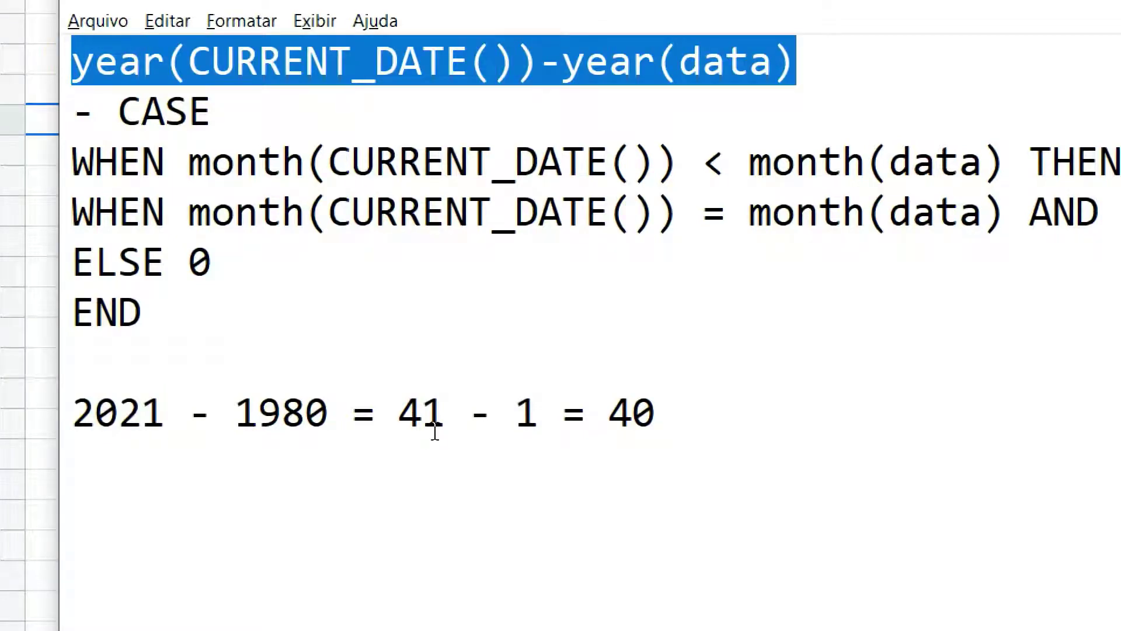
{"action": "left_click_drag", "start_coordinate": [87, 104], "coordinate": [68, 112]}
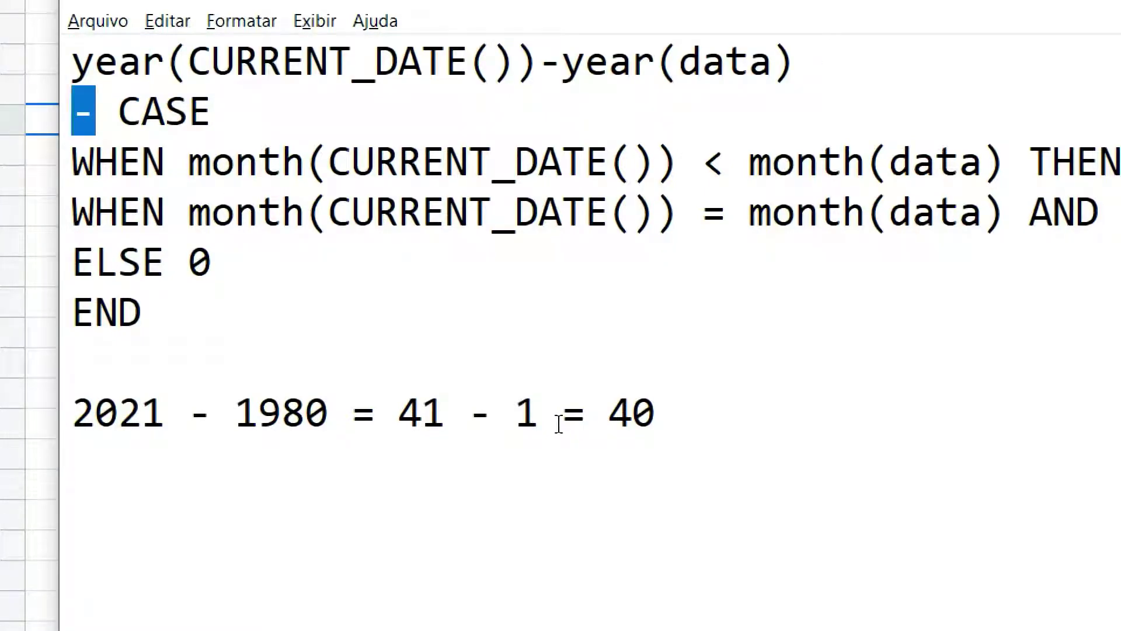
{"action": "left_click_drag", "start_coordinate": [538, 412], "coordinate": [514, 403]}
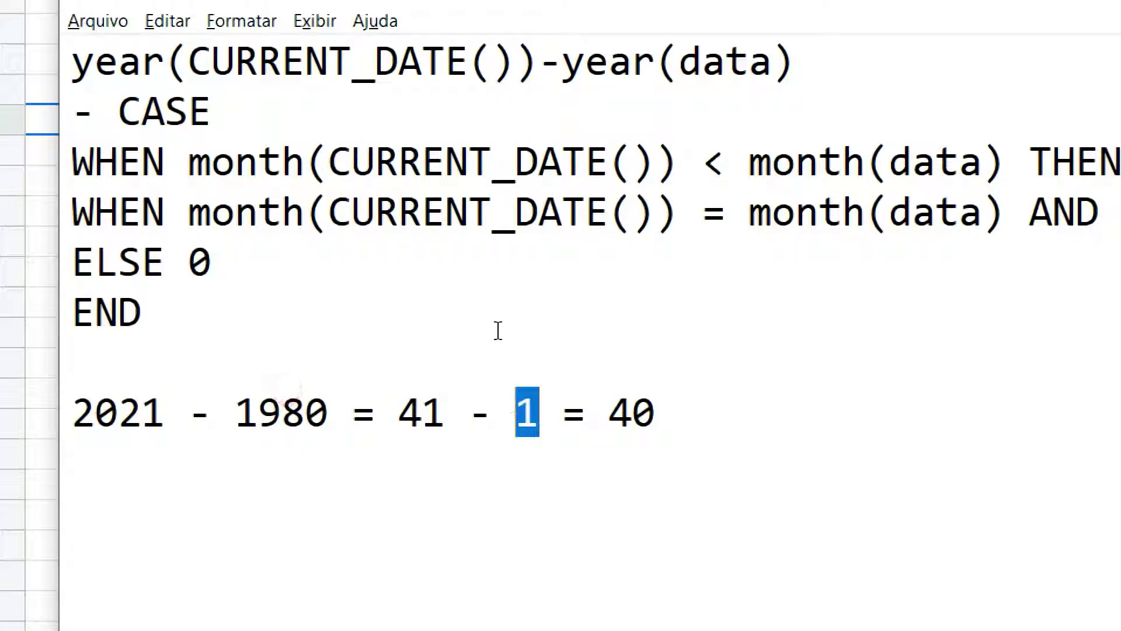